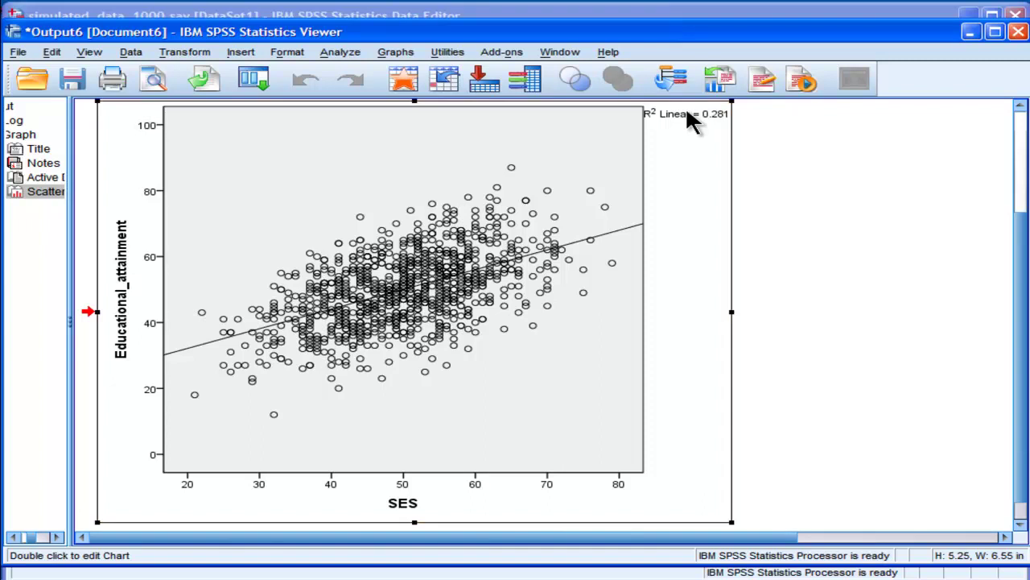
Step: Open the scatterplot in Chart Editor and delete the R² Linear = 0.281 label
double_click(687, 111)
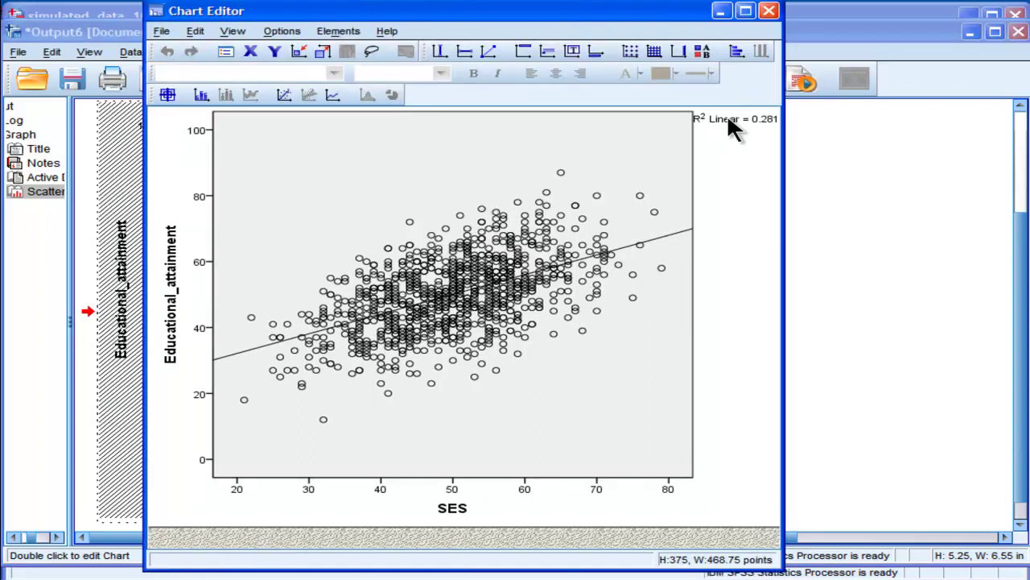
left_click(728, 117)
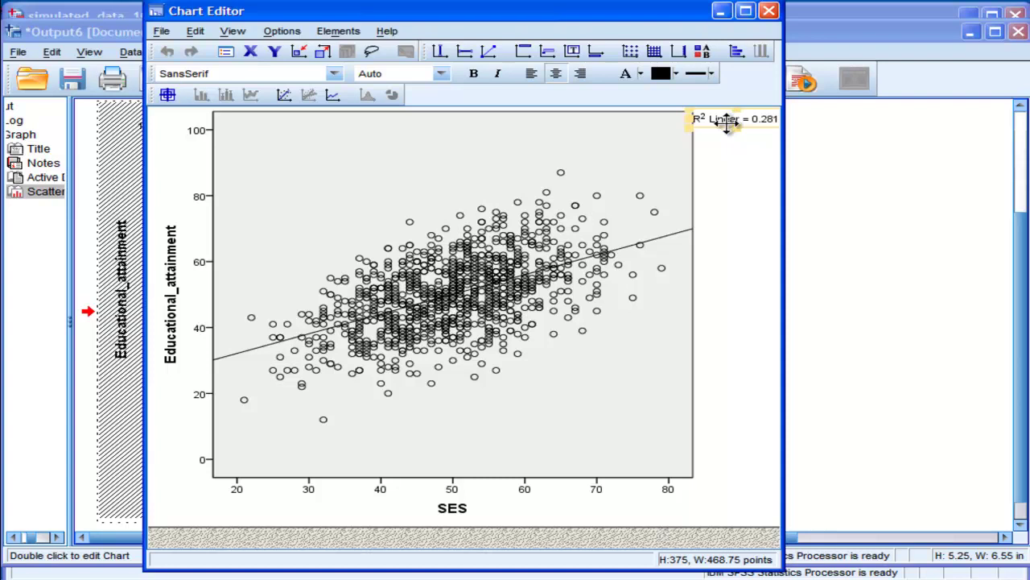
key("Delete")
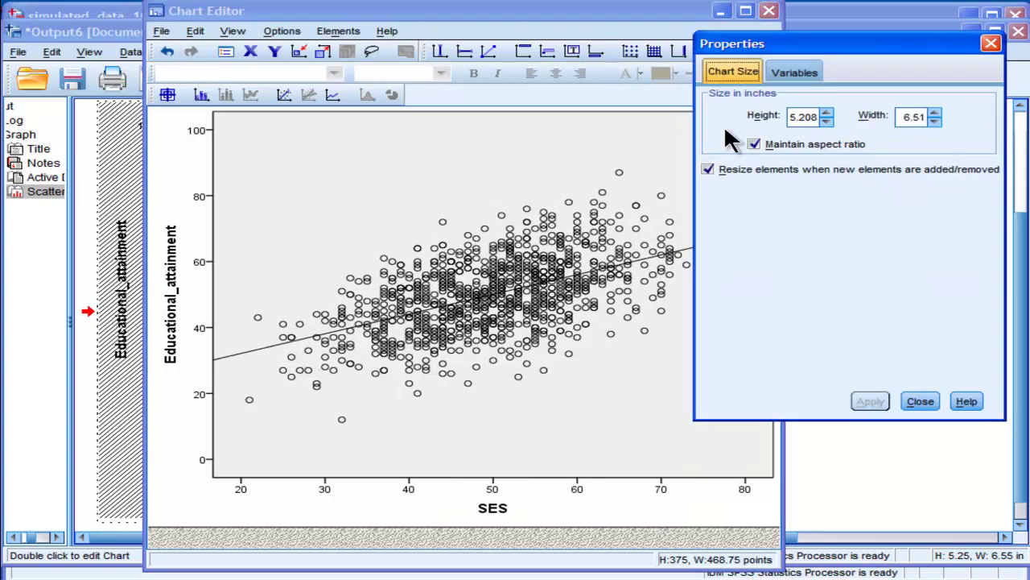
left_click(919, 401)
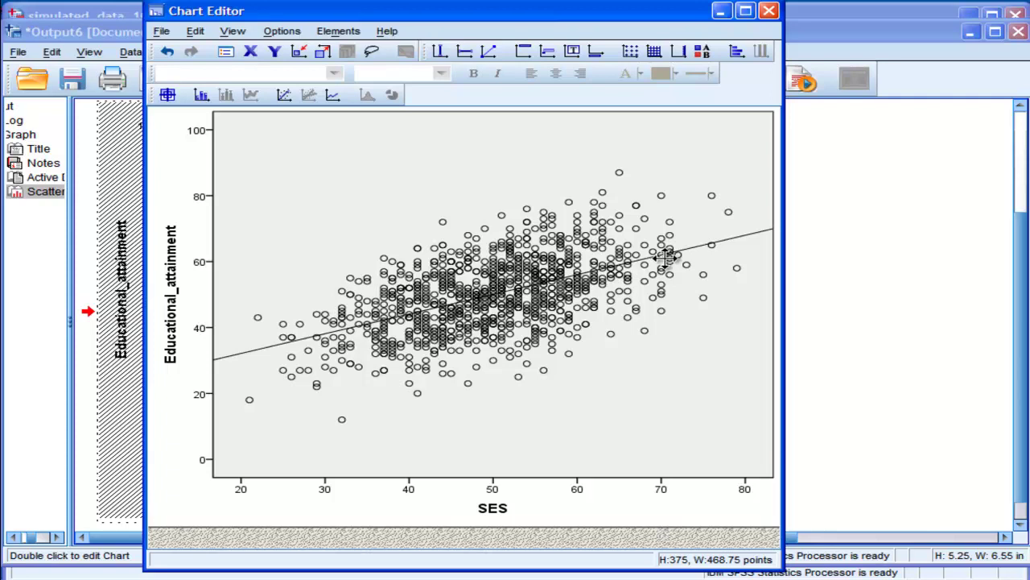
Step: Change the plot area fill from light grey to white (255, 255, 255) and apply it
double_click(344, 186)
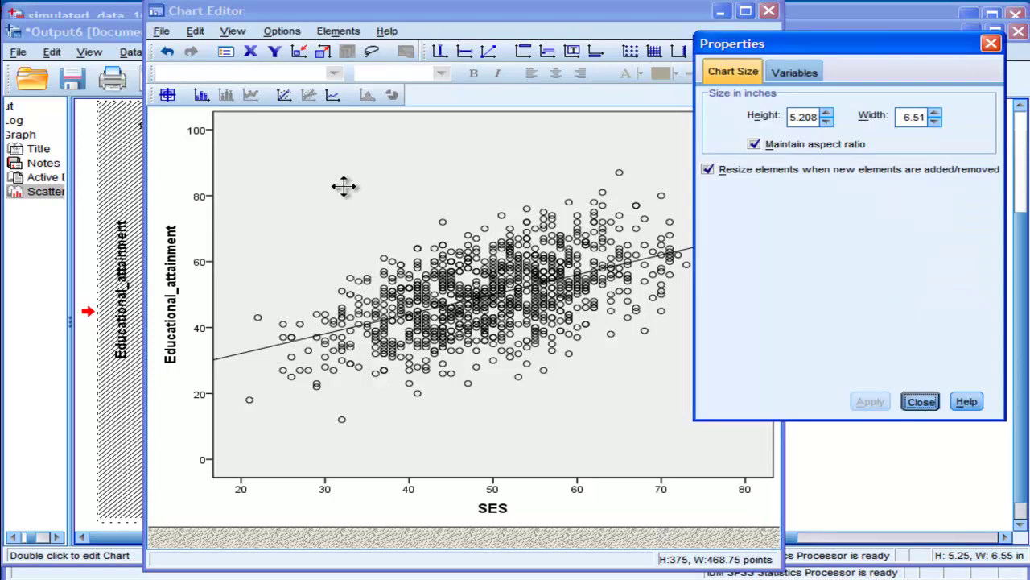
left_click(917, 160)
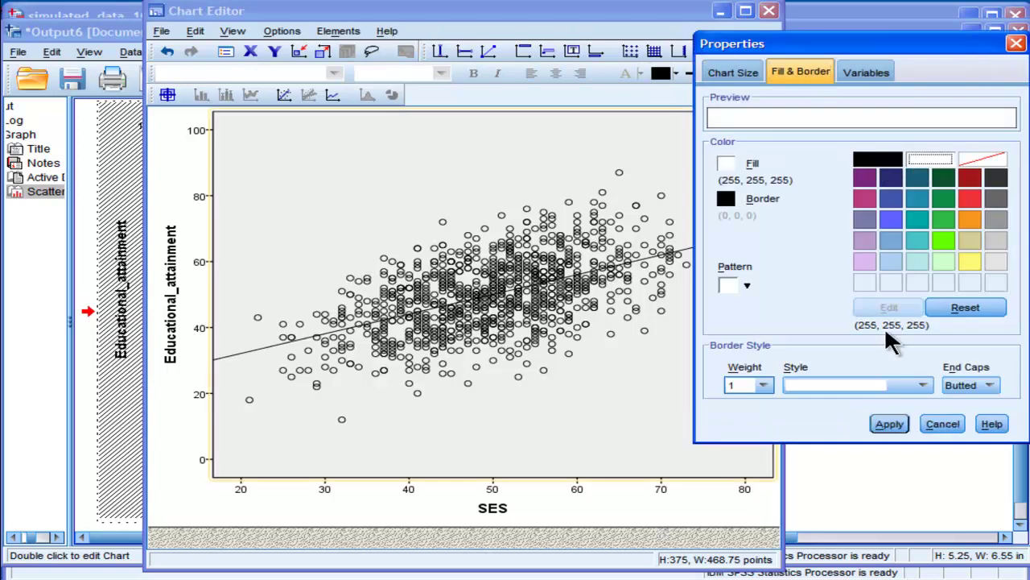
left_click(1016, 43)
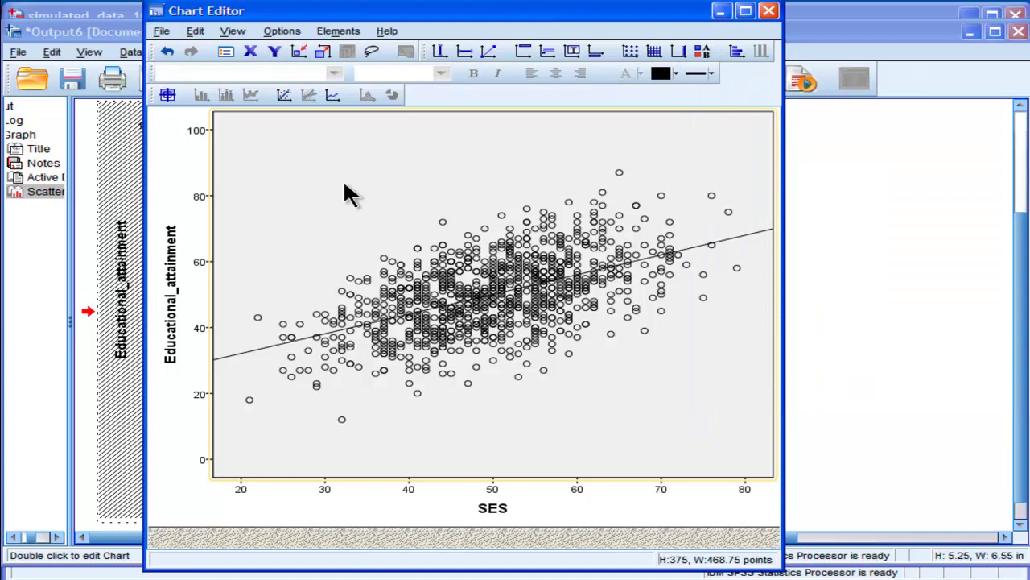
left_click(770, 11)
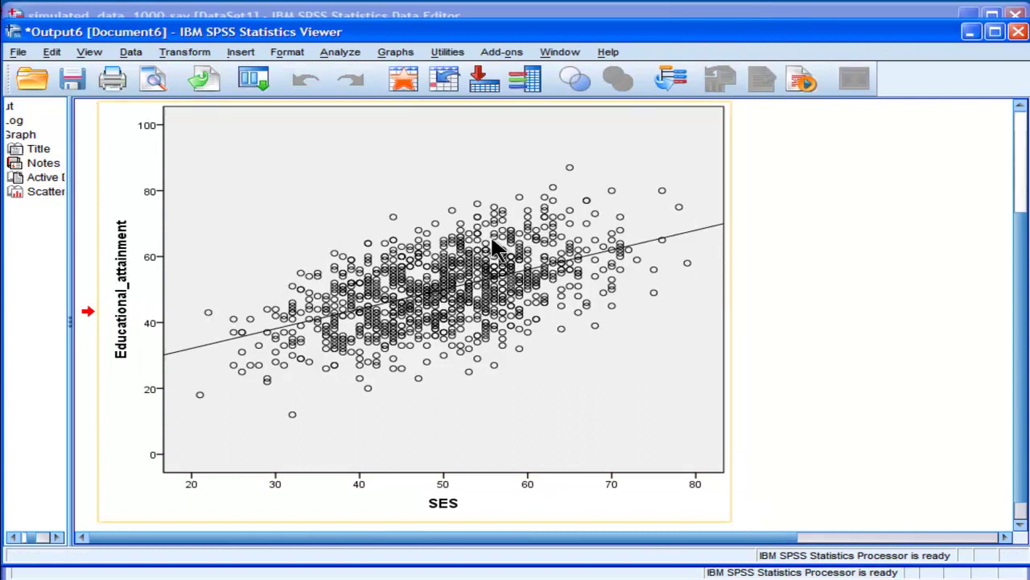
double_click(260, 146)
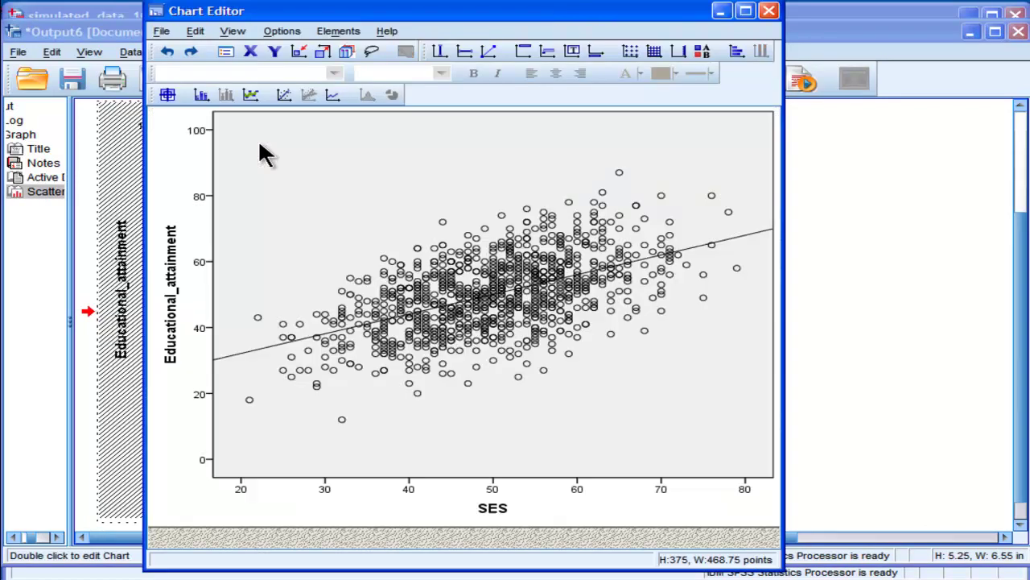
double_click(312, 149)
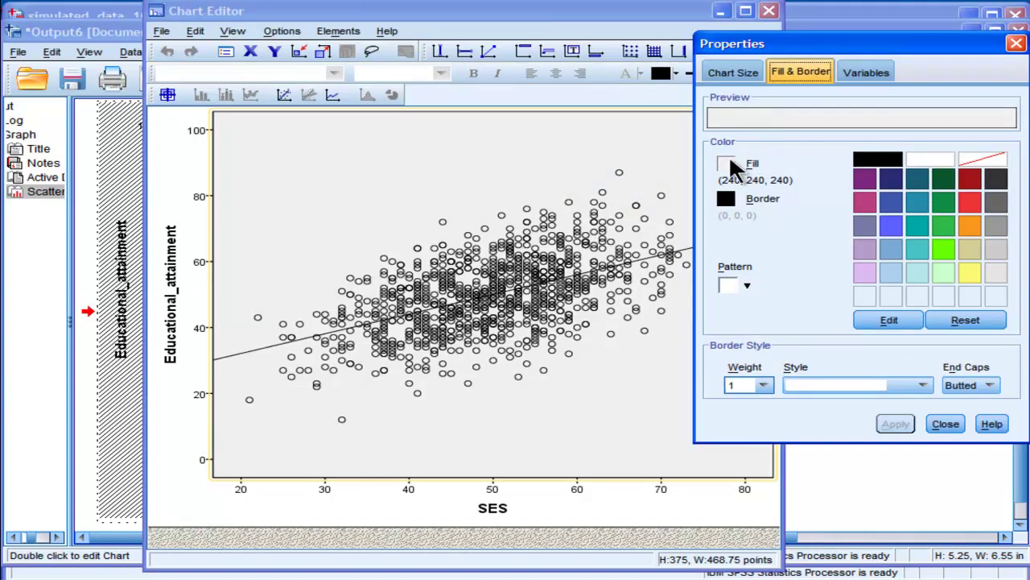
left_click(931, 159)
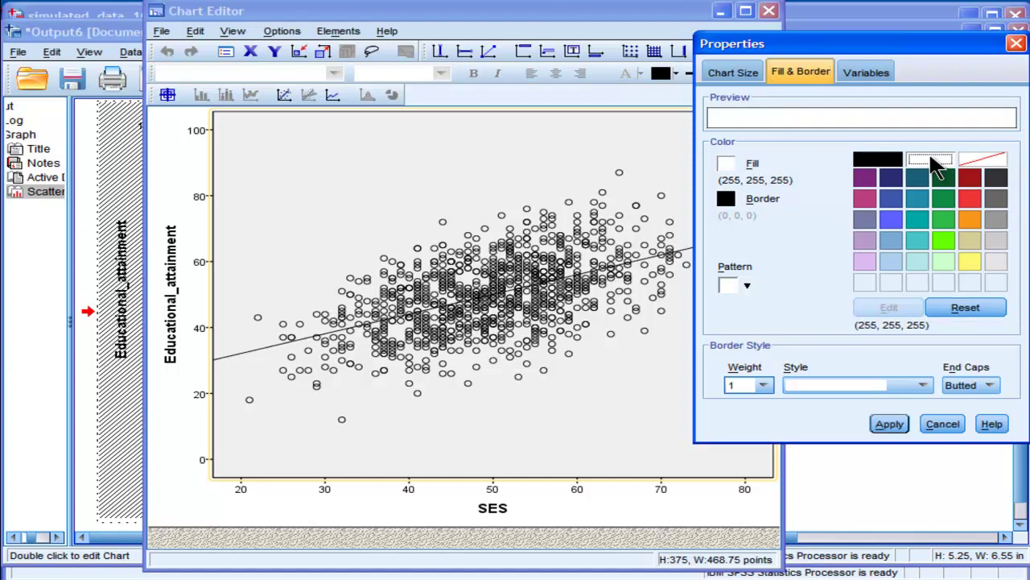
left_click(891, 425)
left_click(946, 424)
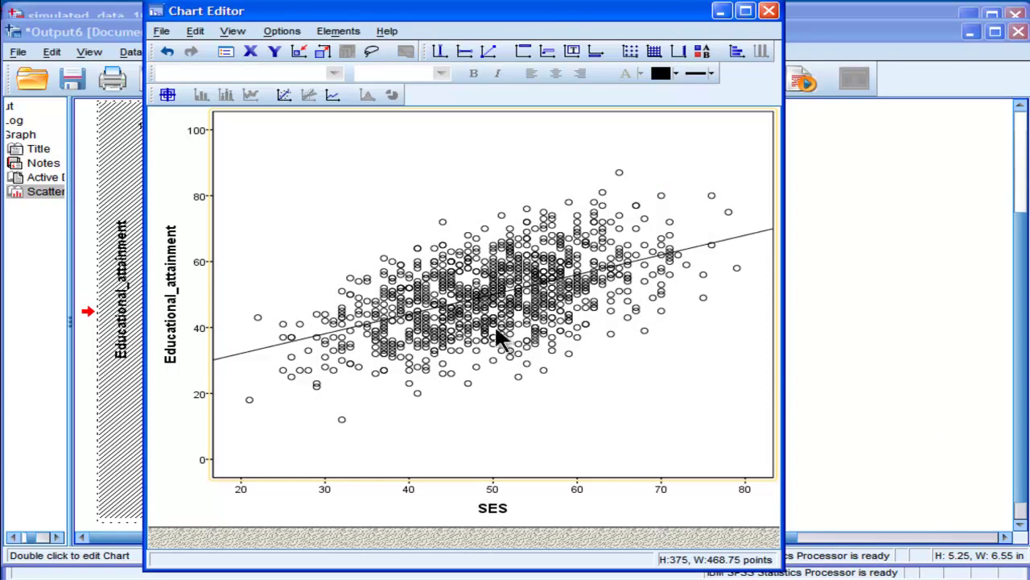
Step: Give the scatter markers a bright green (102, 255, 0) border with width 1.5
double_click(463, 261)
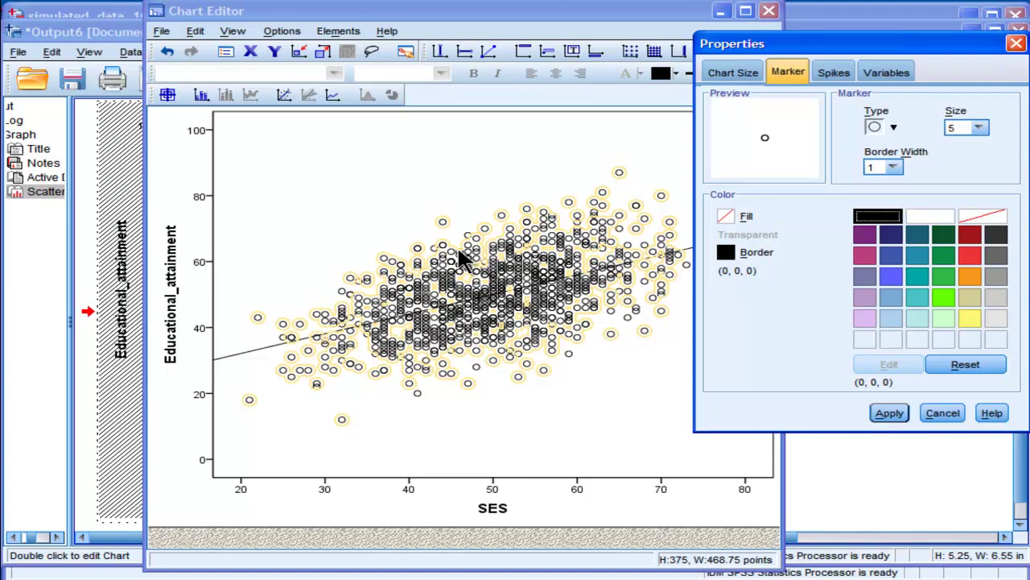
left_click(944, 296)
left_click(887, 413)
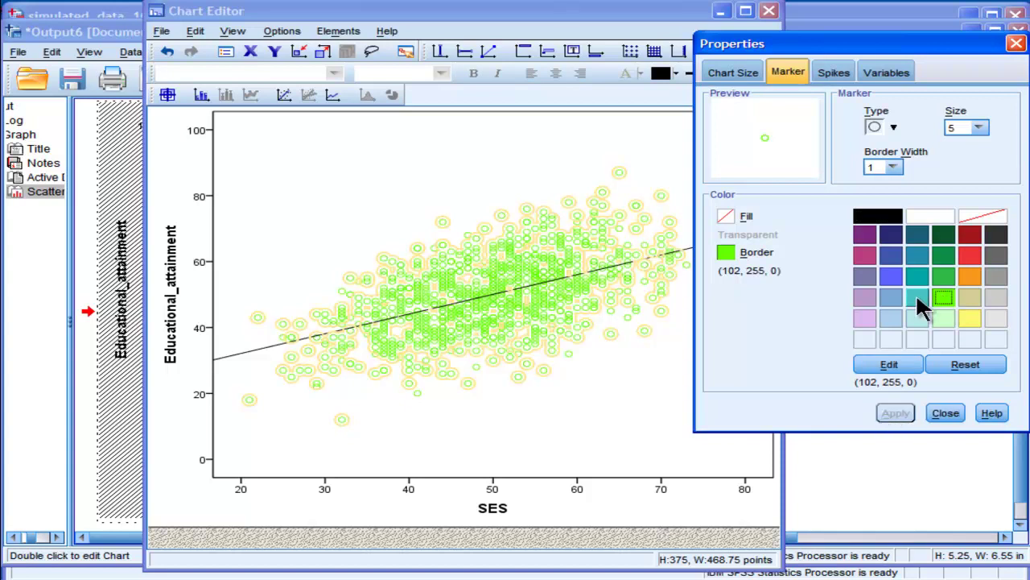
left_click(892, 166)
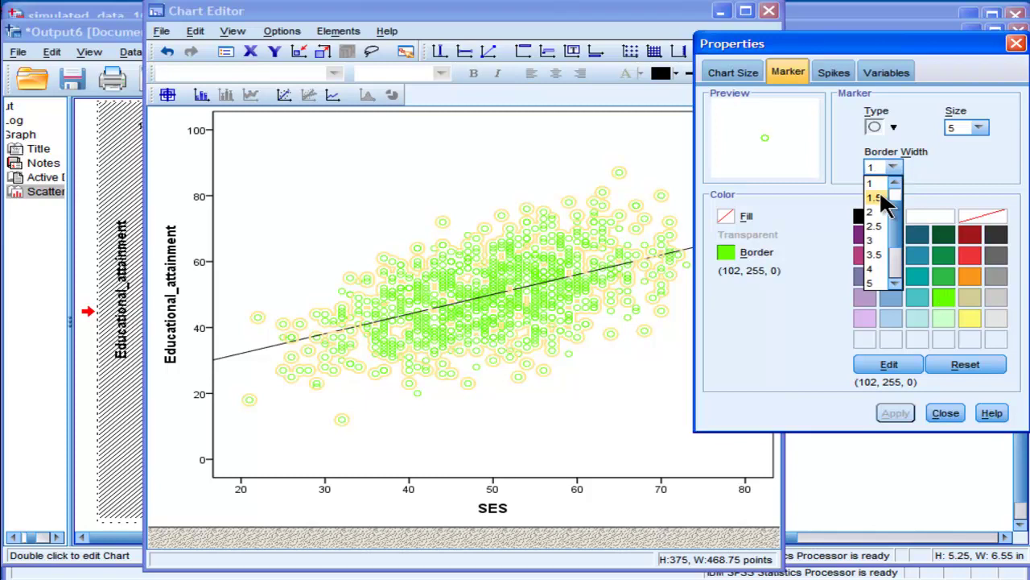
left_click(881, 197)
left_click(889, 413)
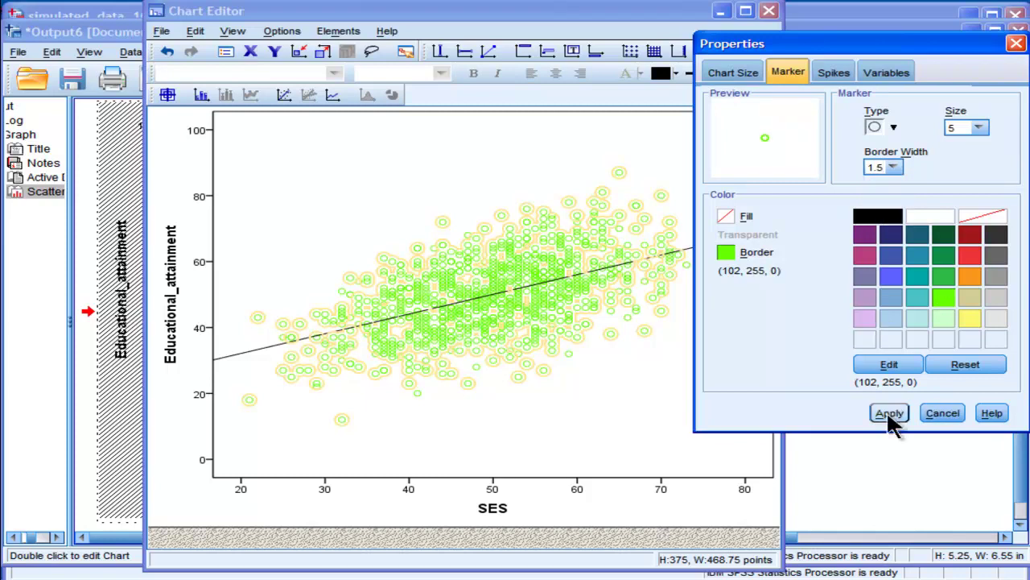
left_click(944, 413)
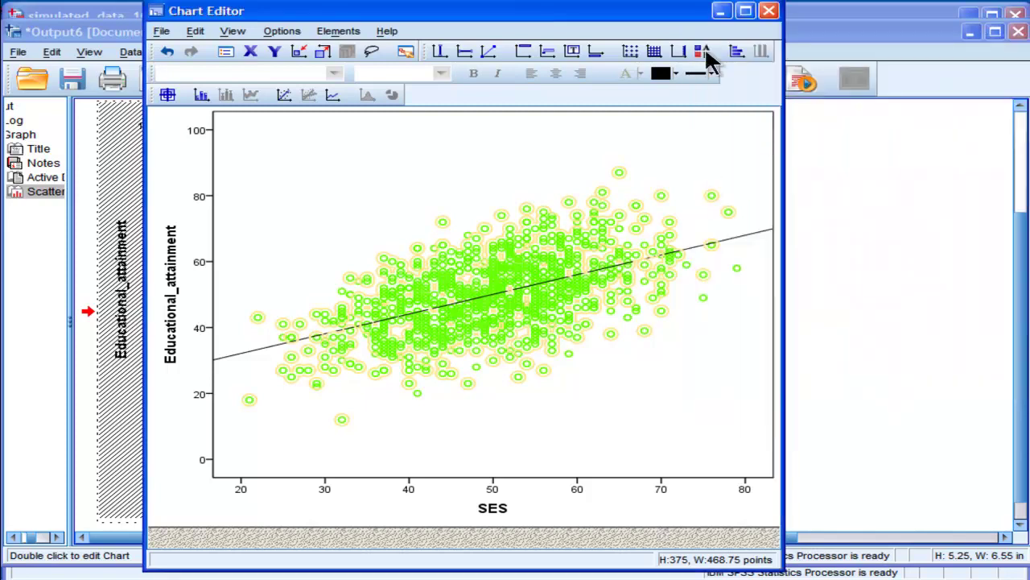
left_click(769, 10)
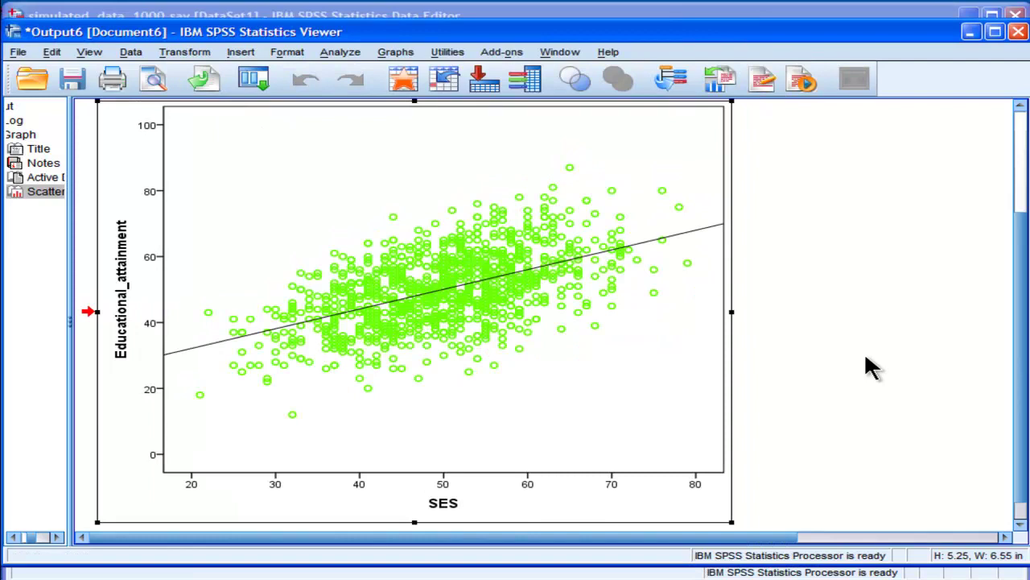
Step: Reopen the chart and set the marker border width back to 1
left_click(866, 355)
double_click(475, 322)
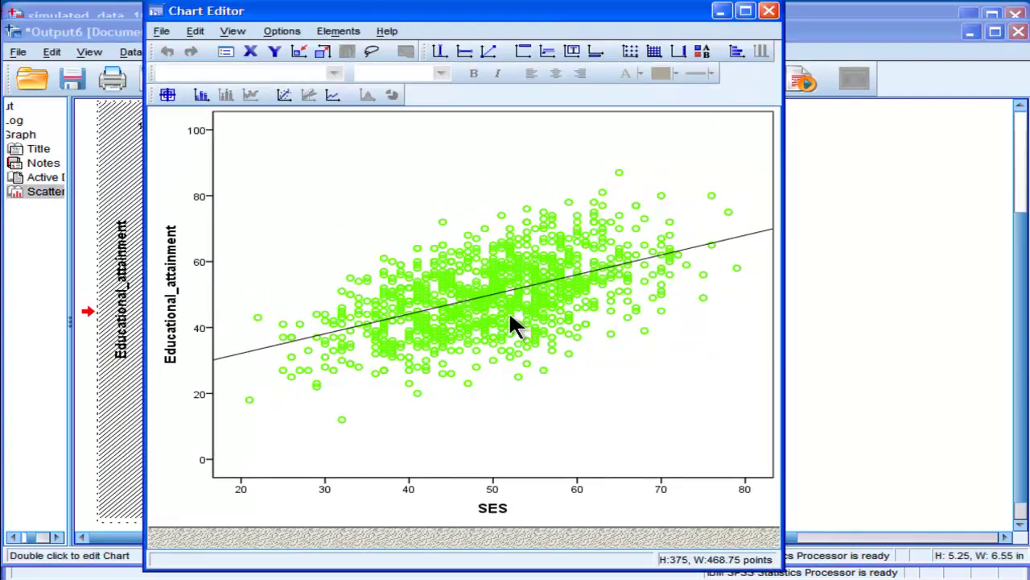
double_click(509, 312)
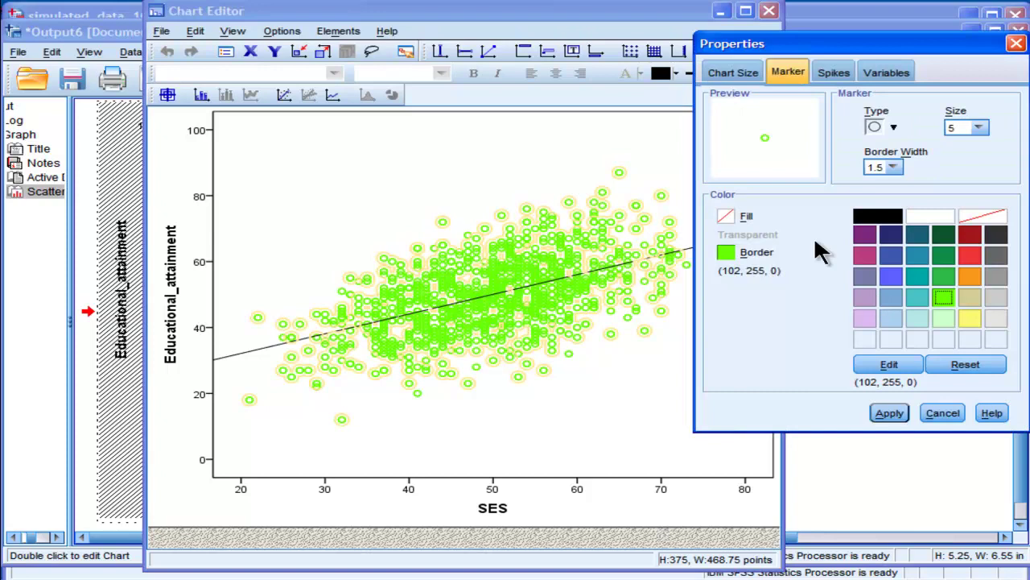
left_click(893, 166)
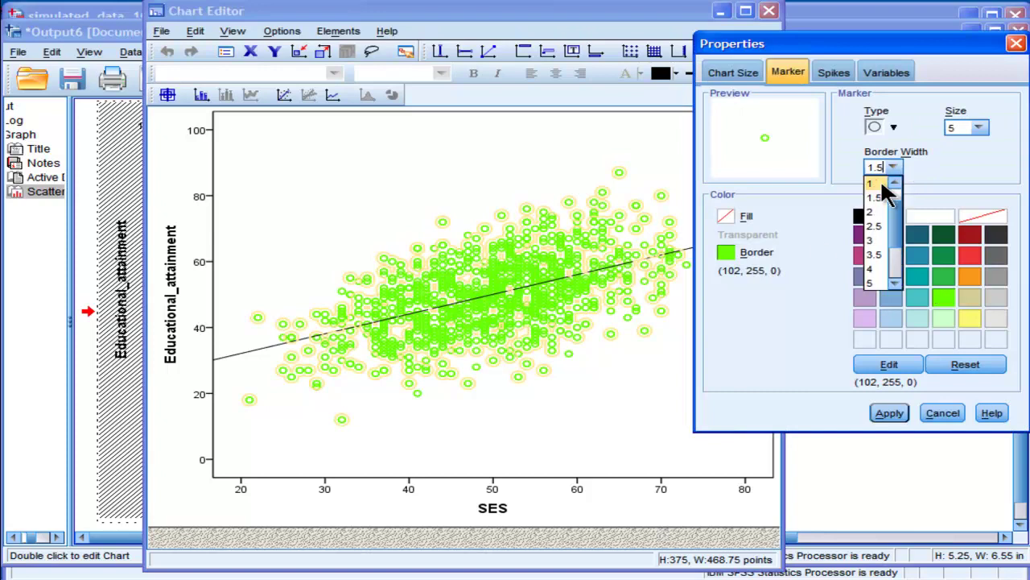
left_click(883, 185)
left_click(888, 409)
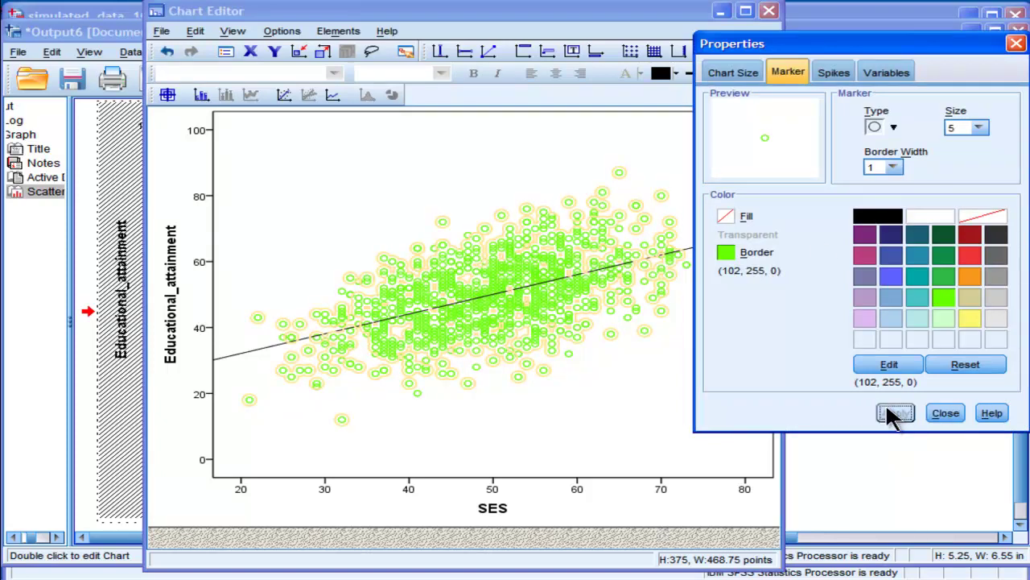
Step: Recolor the marker borders to a darker green (0, 204, 0) via the custom colour picker
left_click(891, 362)
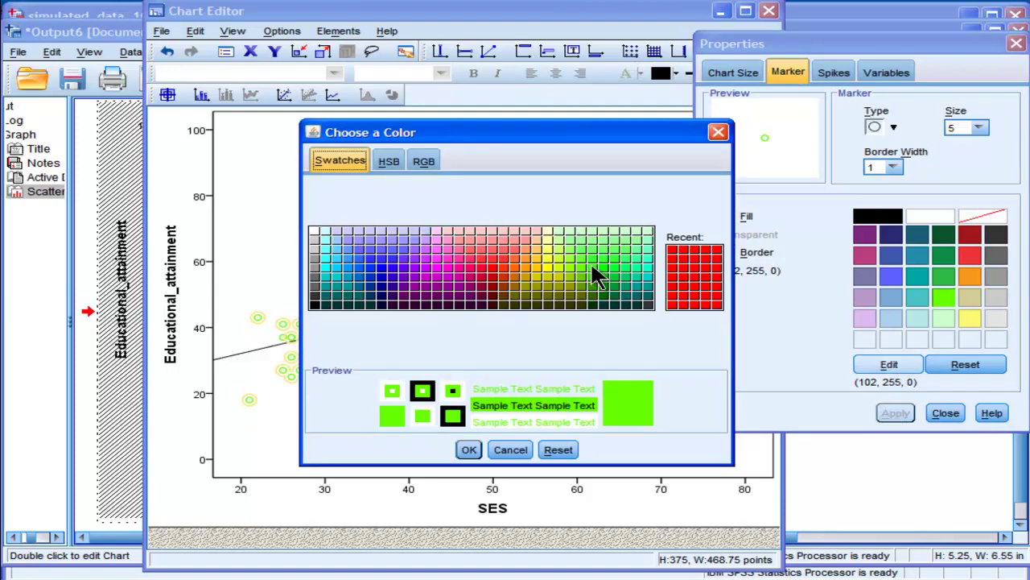
left_click(592, 268)
left_click(578, 264)
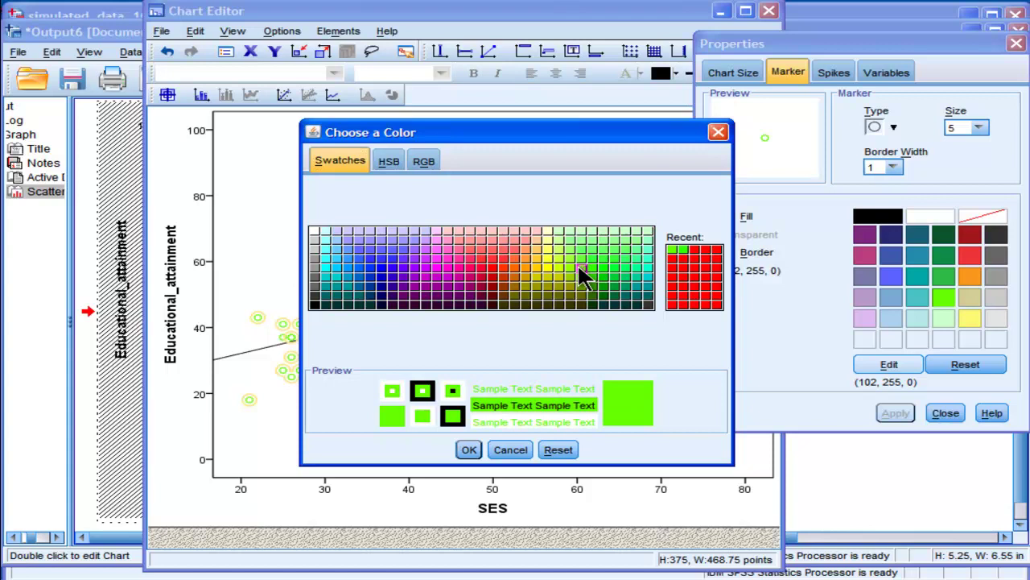
left_click(607, 281)
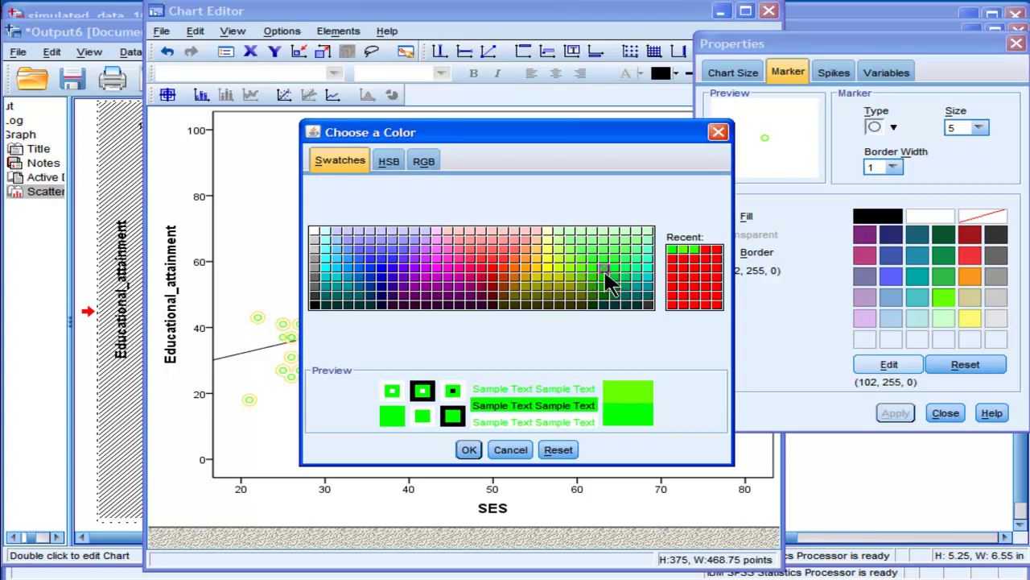
left_click(606, 279)
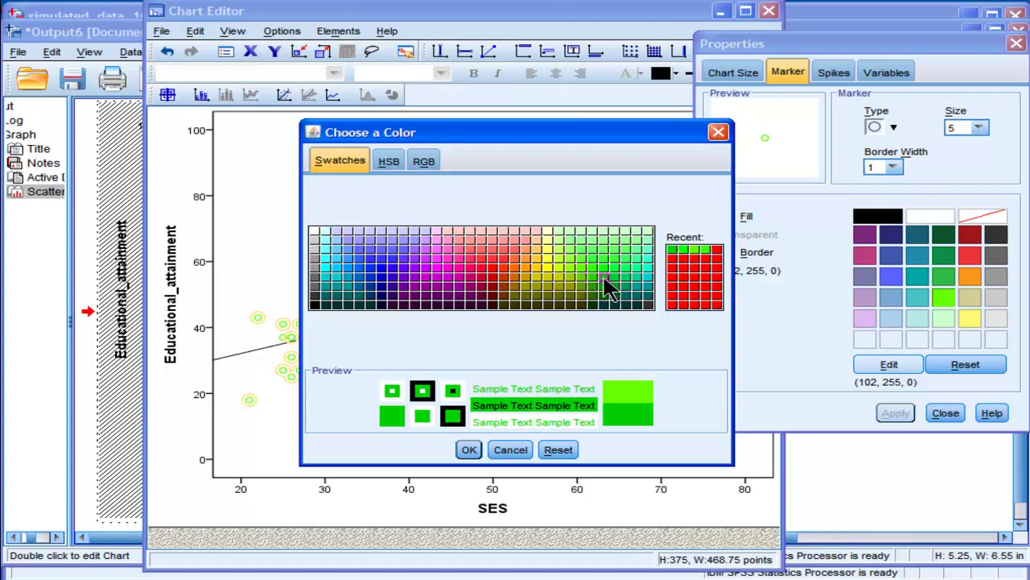
left_click(470, 450)
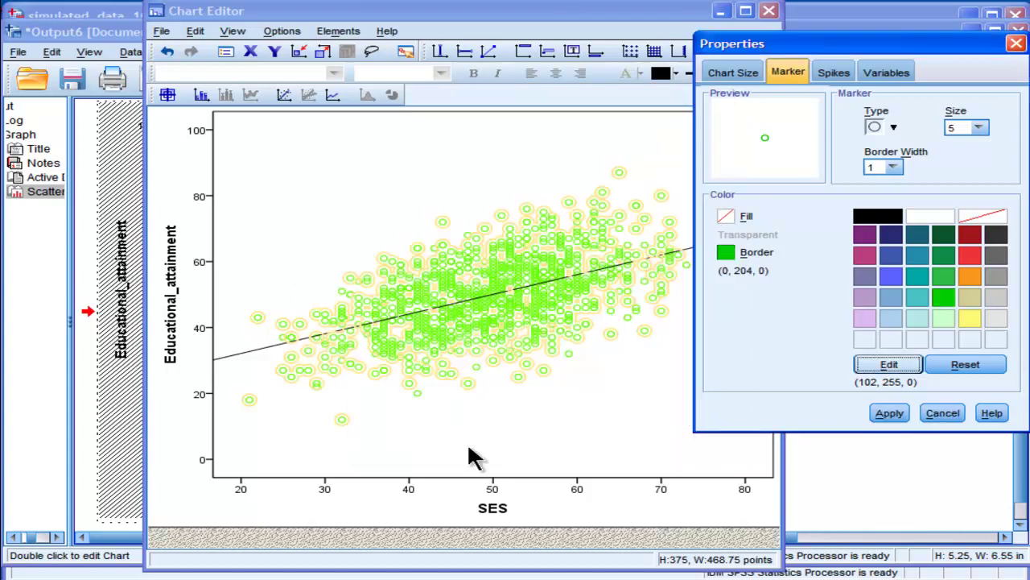
left_click(890, 412)
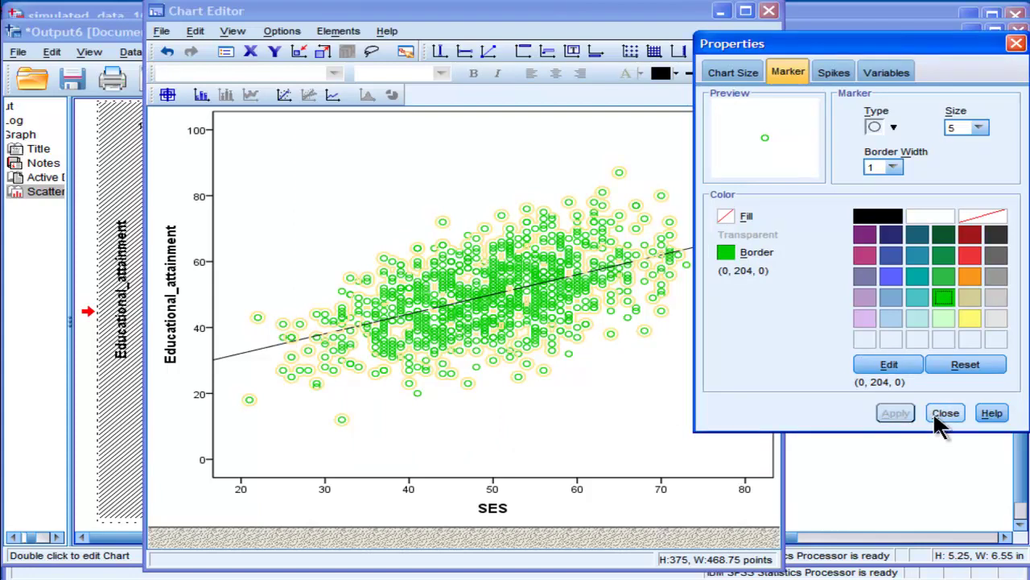
left_click(936, 413)
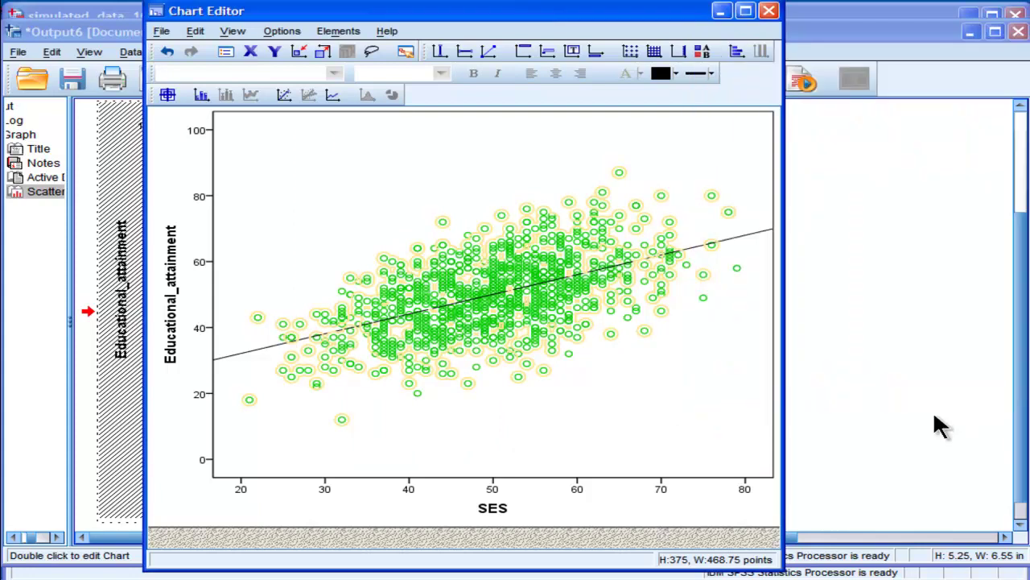
left_click(769, 10)
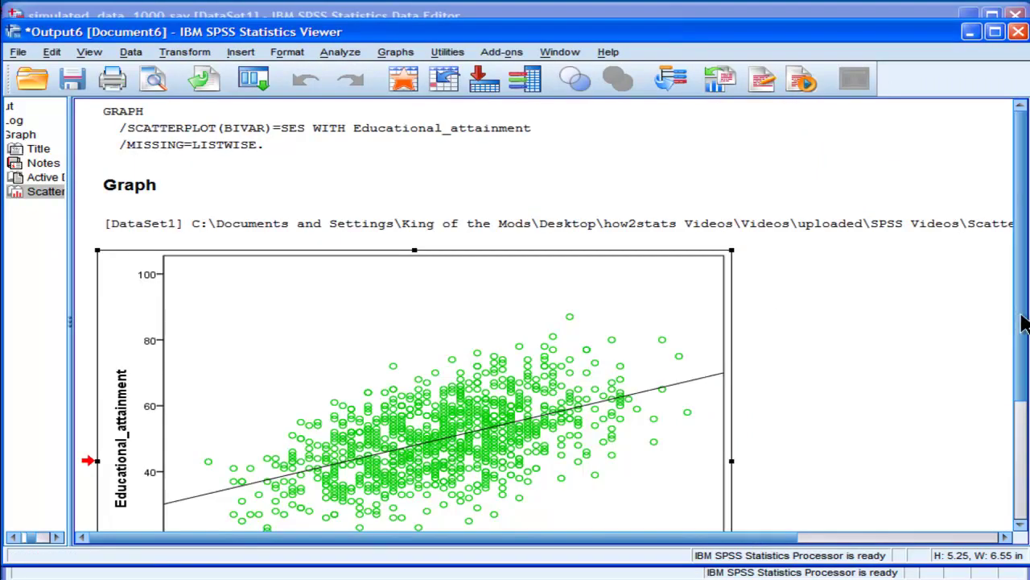
Step: Scroll to the green-marker scatterplot and reopen it in Chart Editor
scroll(1021, 362, "down", 1)
scroll(1020, 362, "down", 1)
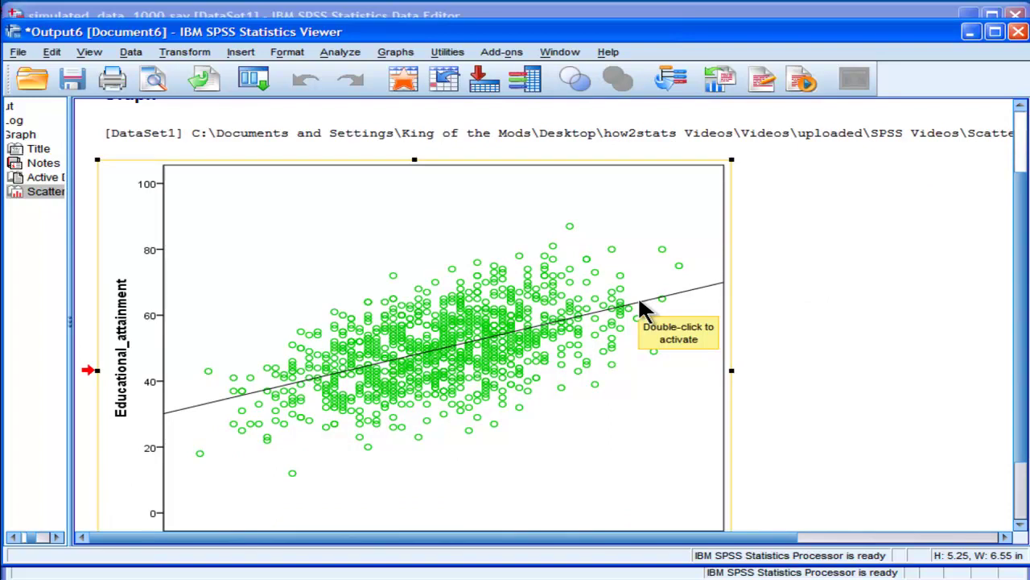
double_click(639, 302)
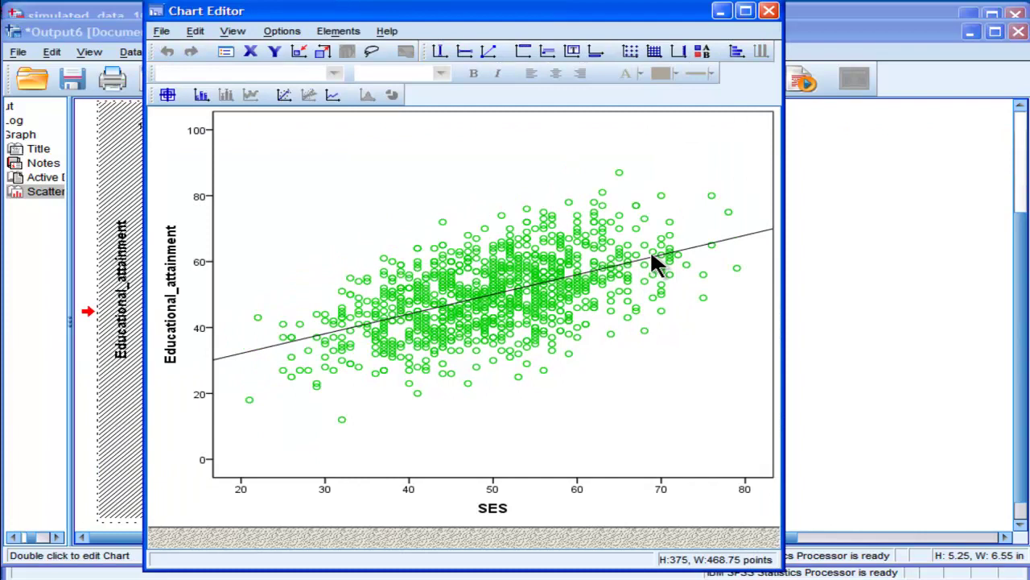
left_click(652, 256)
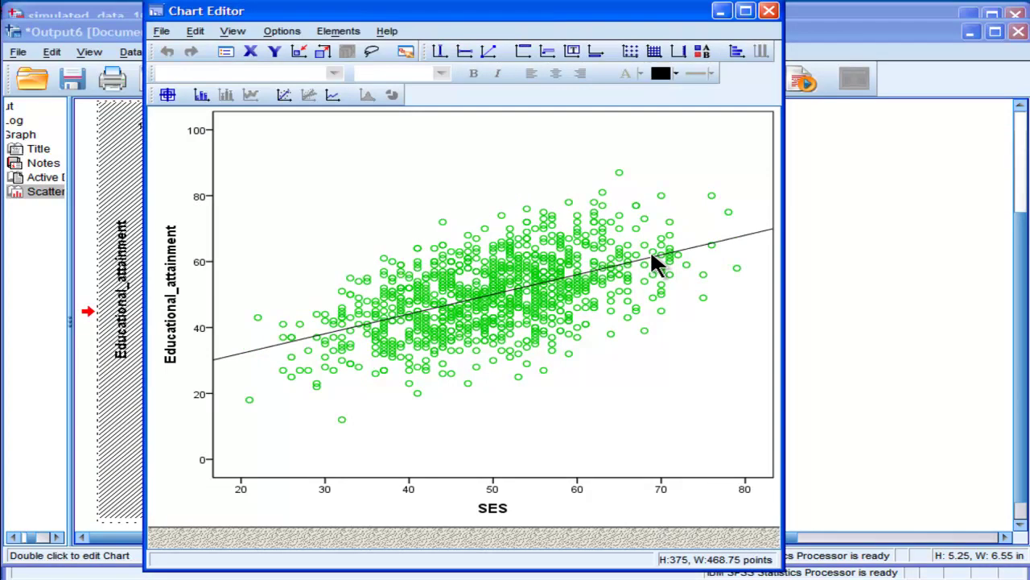
left_click(738, 236)
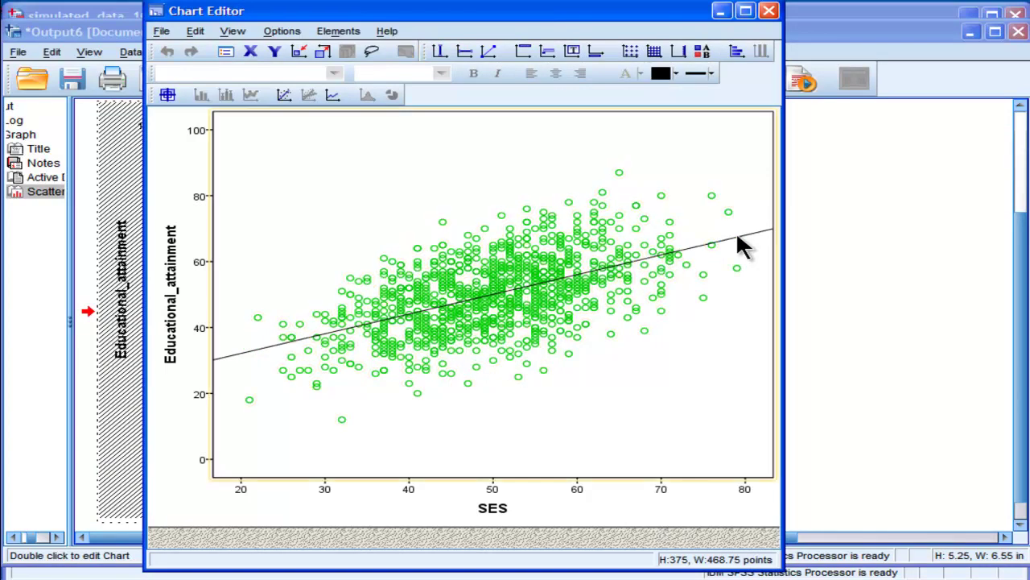
Step: Color the fit line red (239, 51, 56) in its Lines properties and close Chart Editor
left_click(745, 241)
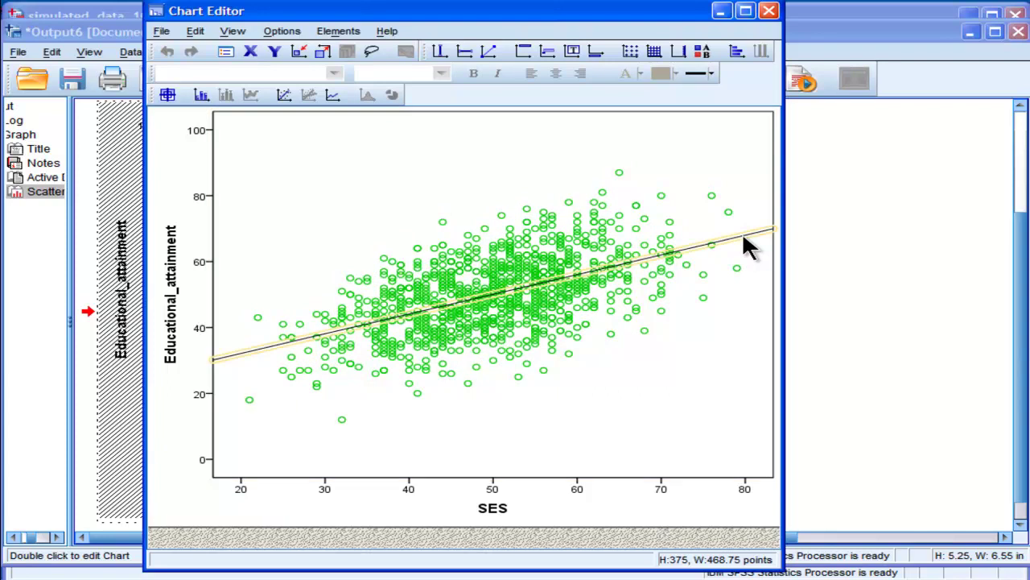
double_click(742, 237)
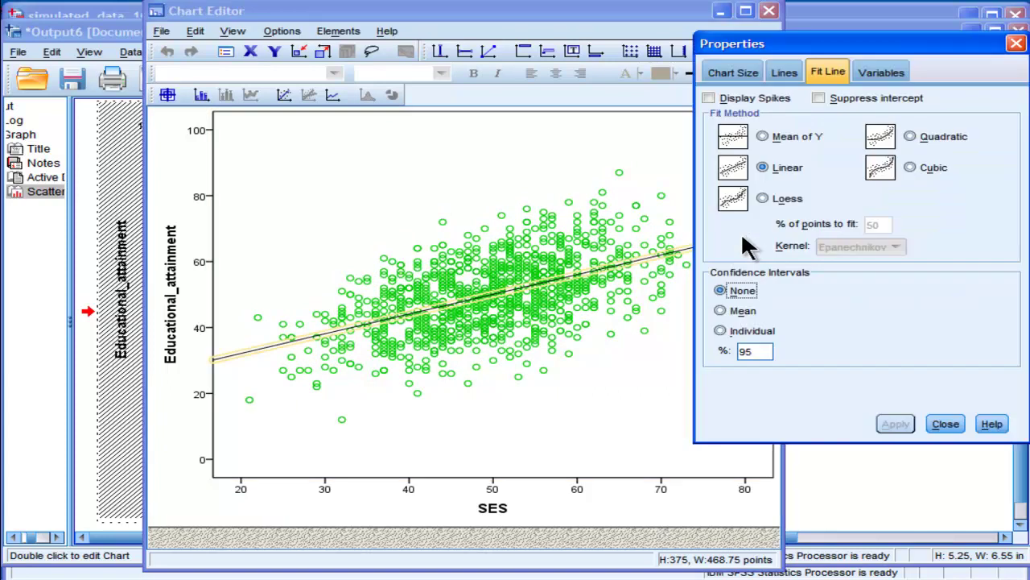
left_click(785, 72)
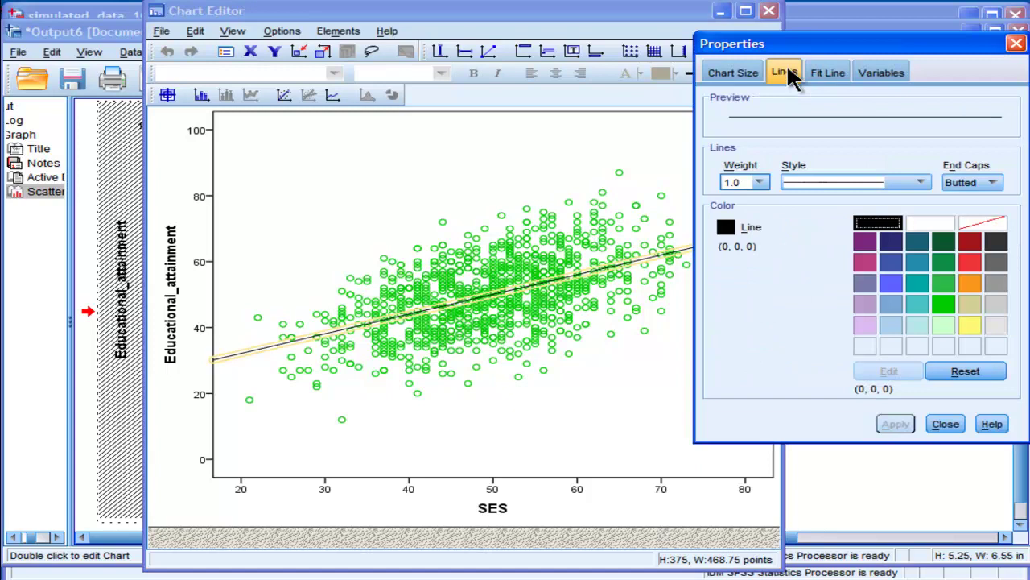
left_click(971, 259)
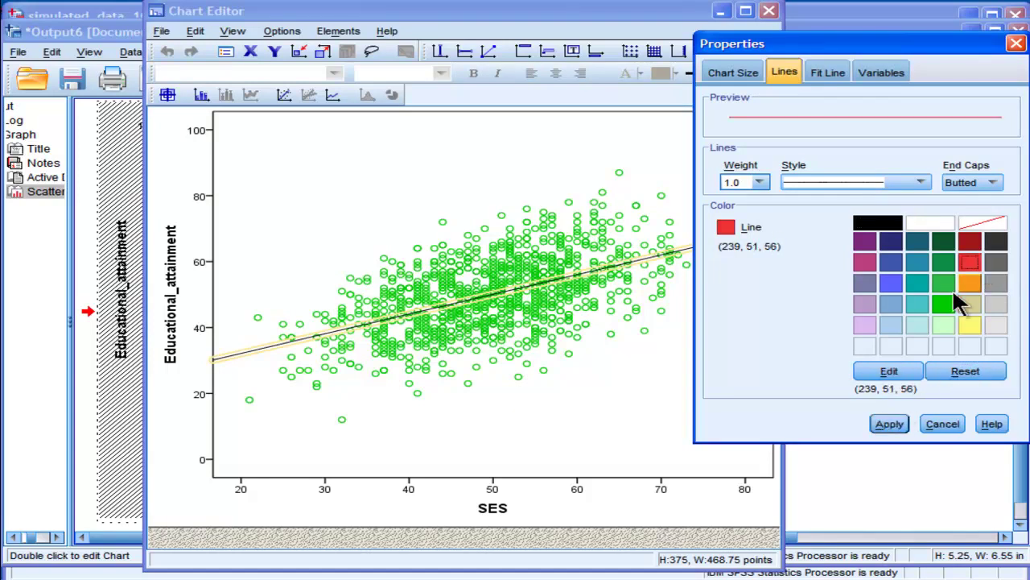
left_click(896, 418)
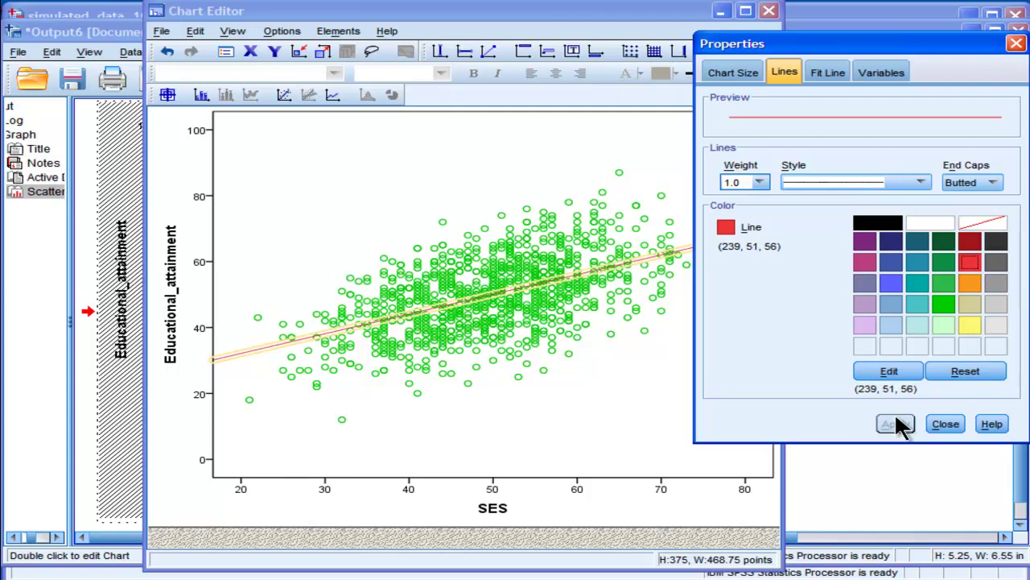
left_click(946, 424)
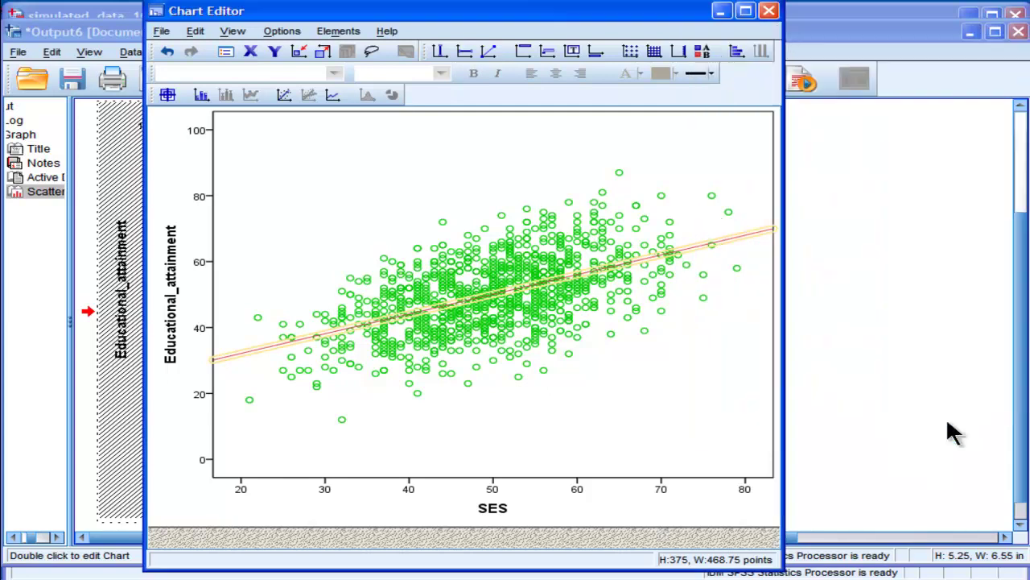
left_click(769, 12)
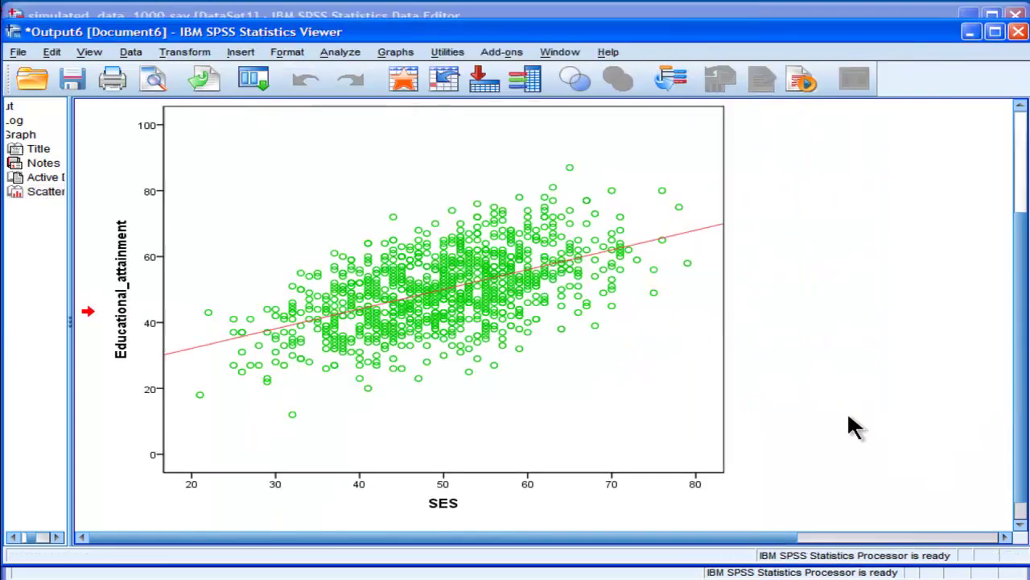
Step: Reopen the scatterplot with the red fit line in Chart Editor
left_click(552, 349)
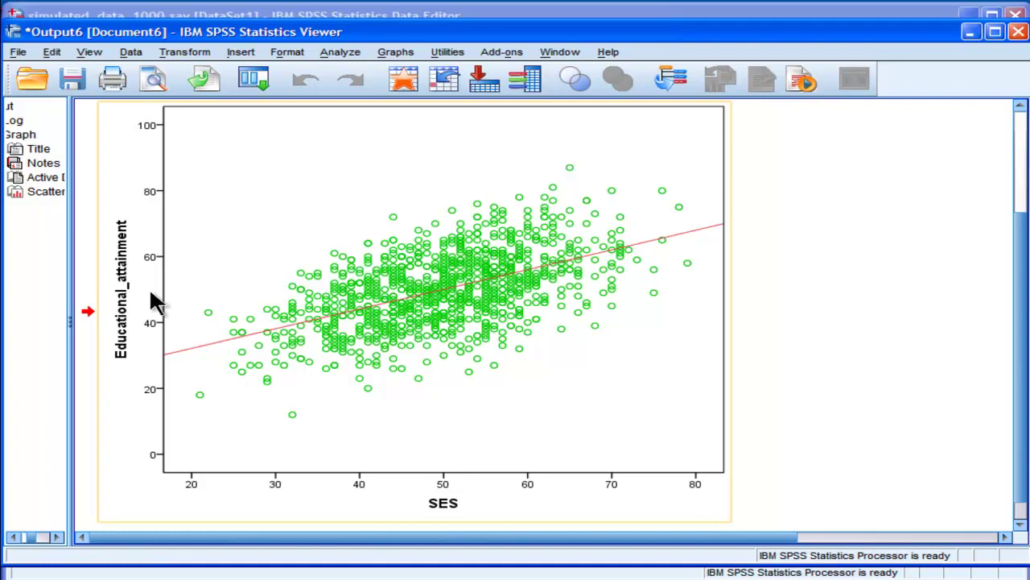
left_click(447, 501)
double_click(447, 501)
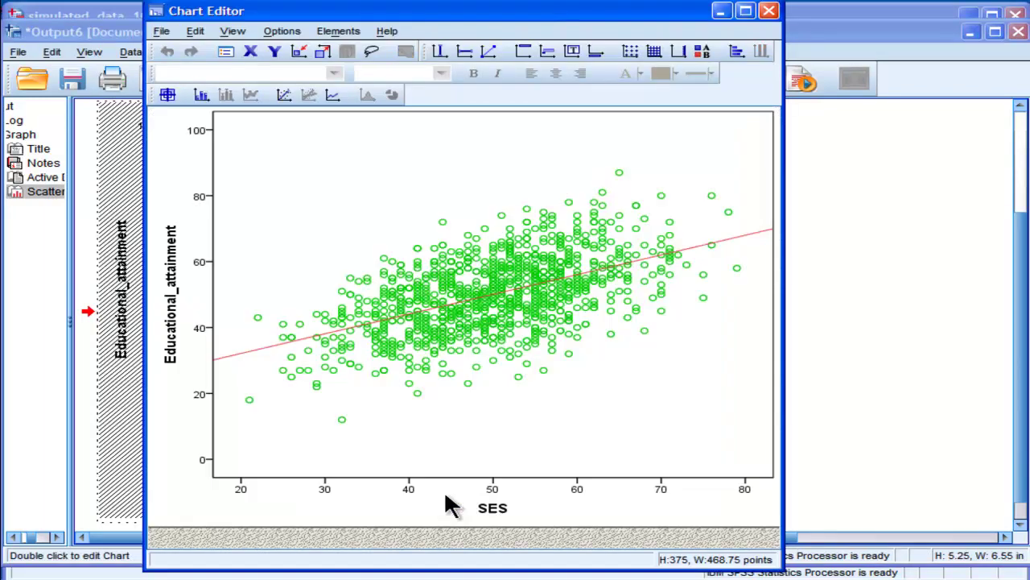
Step: Set the SES axis title to 12-pt Normal (non-bold) text
double_click(495, 510)
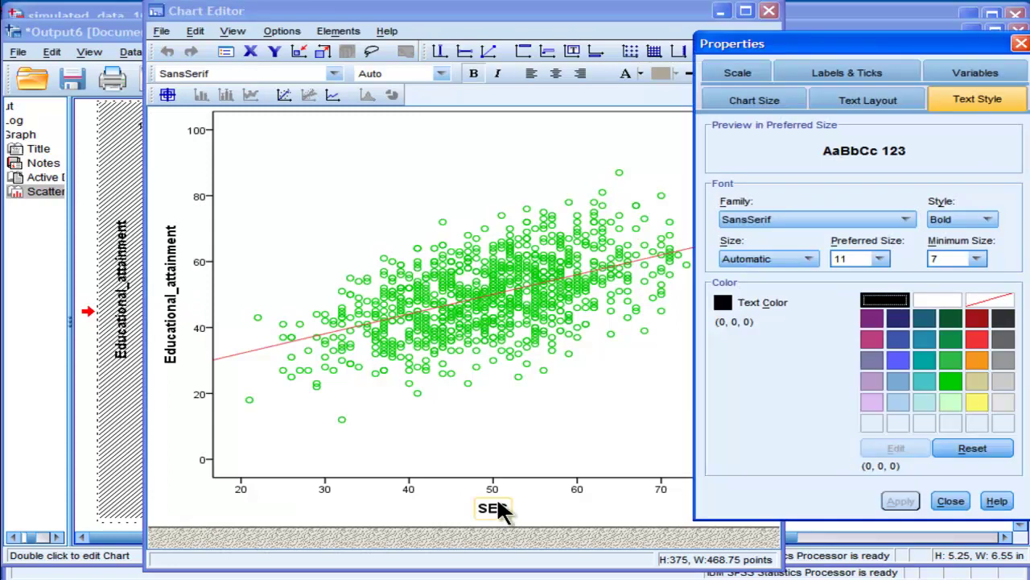
left_click(880, 260)
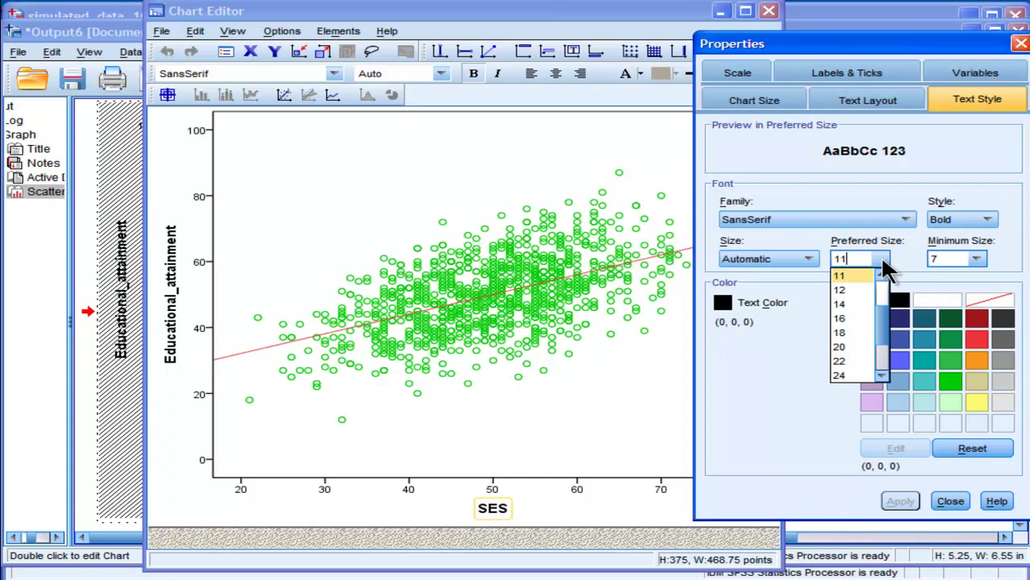
left_click(850, 289)
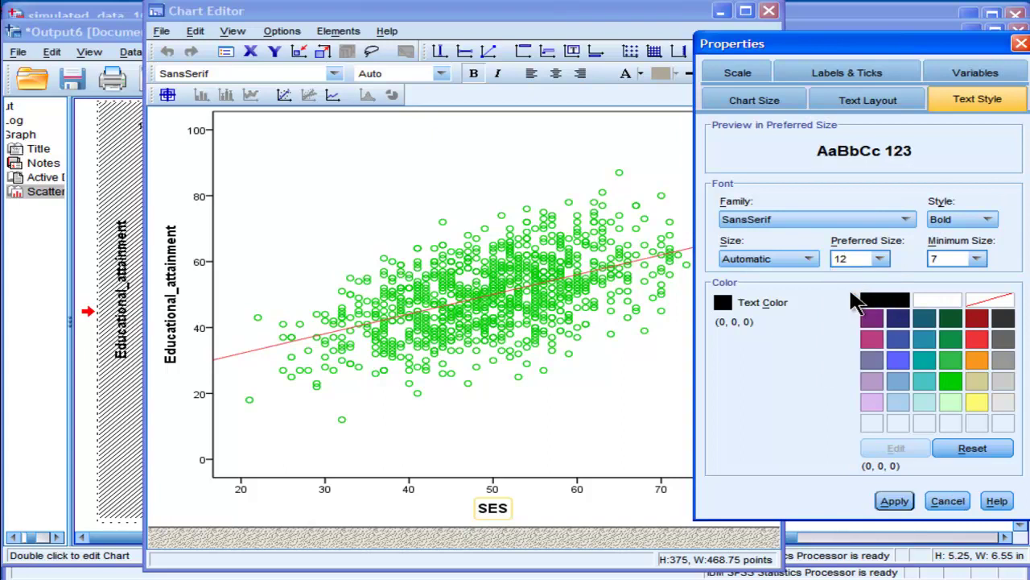
left_click(988, 221)
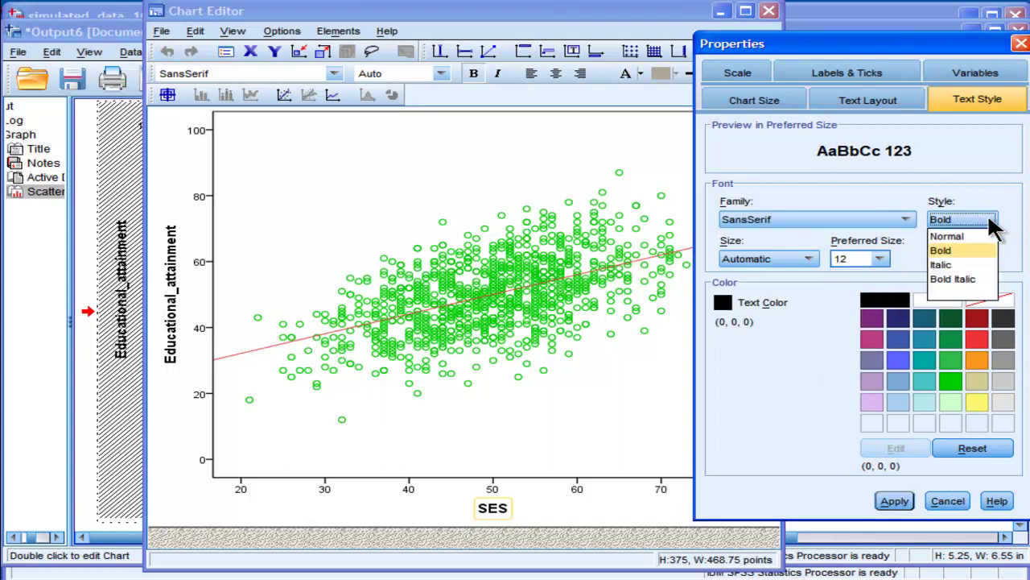
left_click(975, 238)
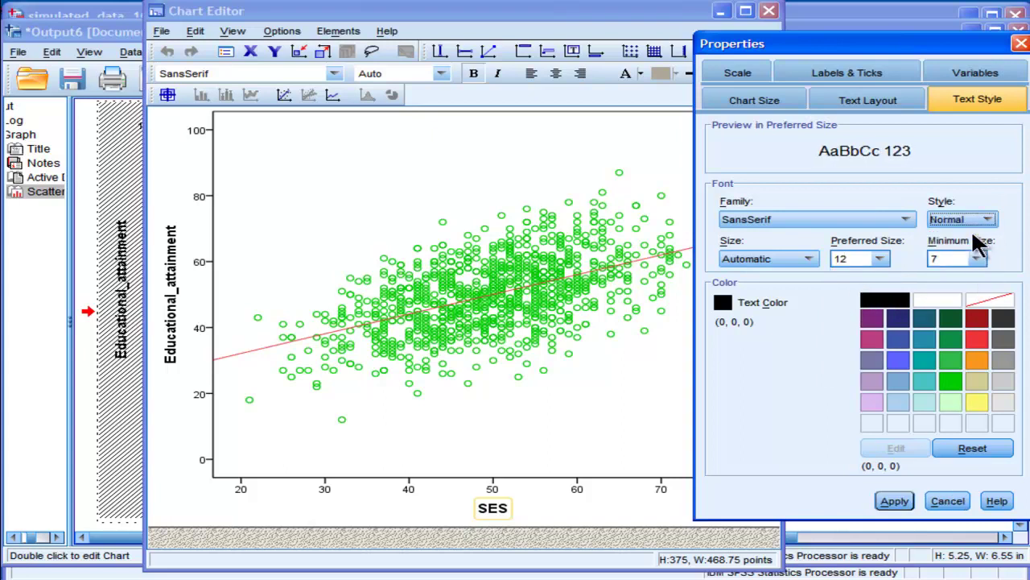
left_click(885, 501)
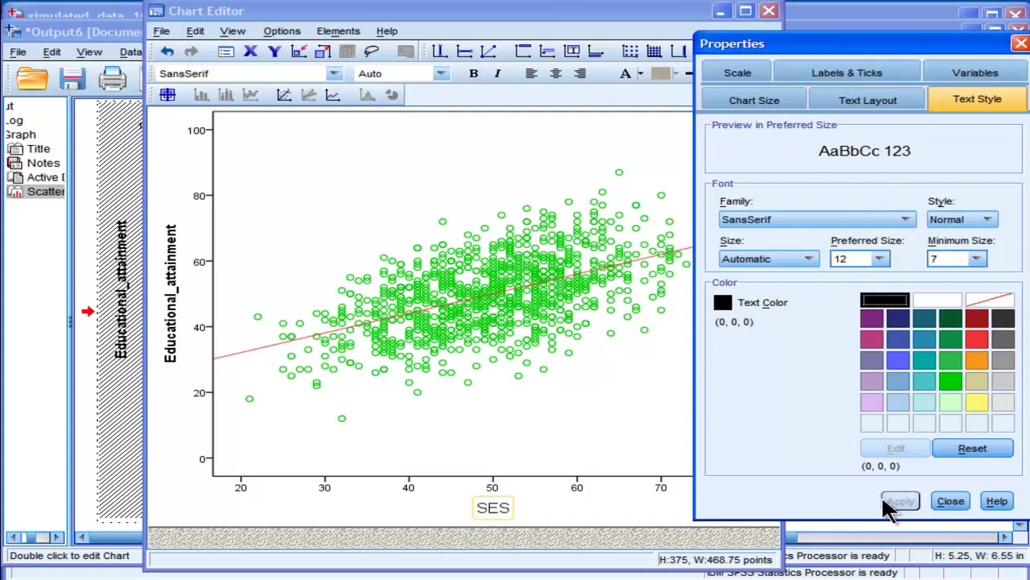
Step: Set the Educational_attainment axis title to 12-pt Normal (non-bold) text
left_click(183, 288)
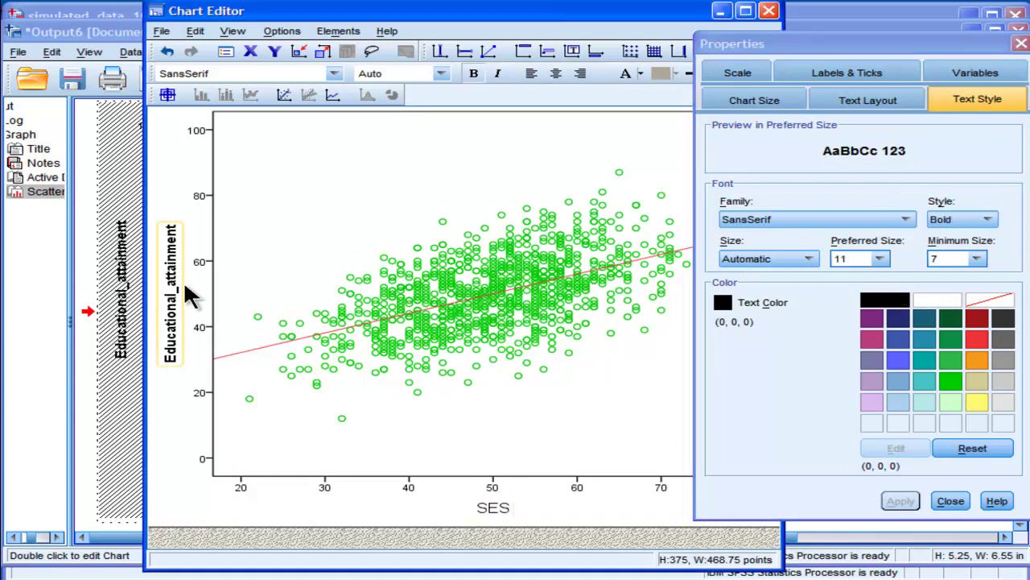
left_click(880, 259)
left_click(853, 290)
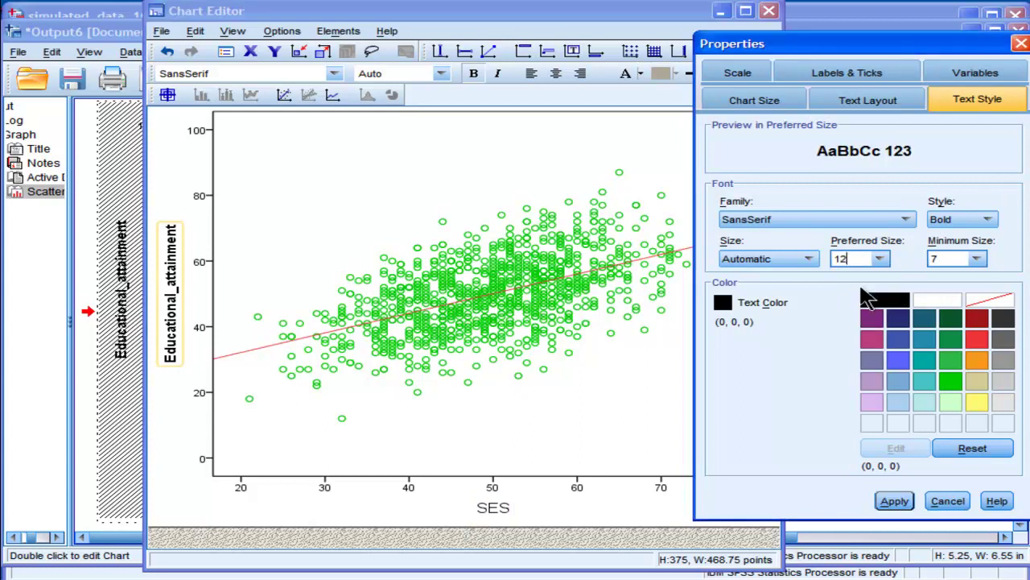
left_click(970, 220)
left_click(966, 237)
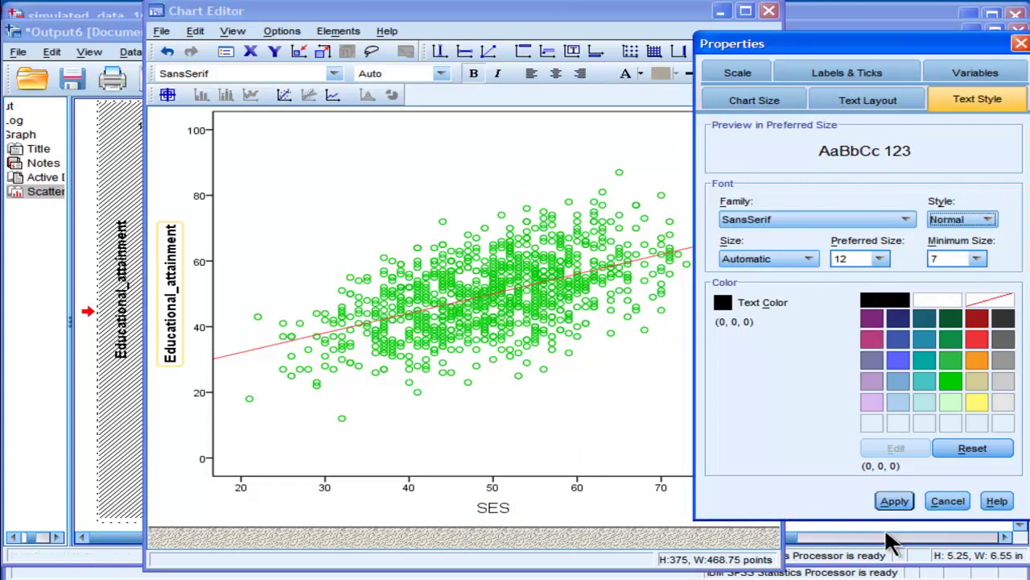
left_click(893, 500)
left_click(950, 501)
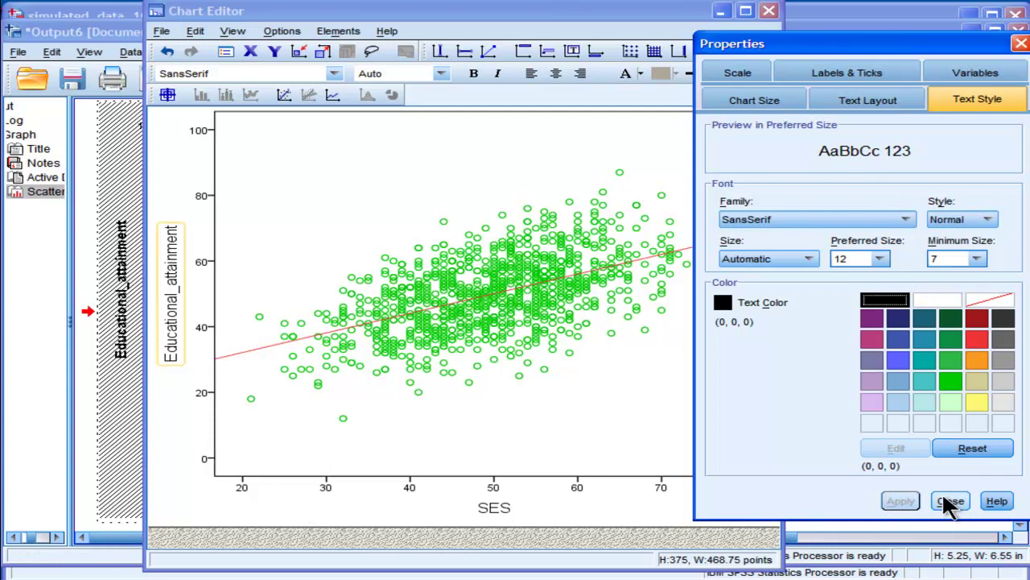
left_click(175, 289)
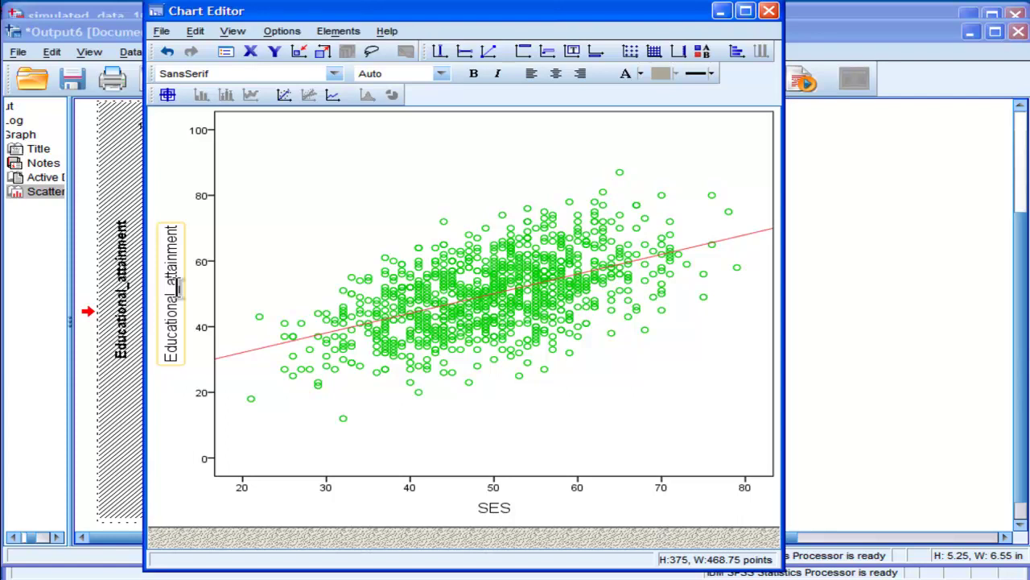
Step: Edit the y-axis title to capitalise 'Attainment'
left_click(179, 415)
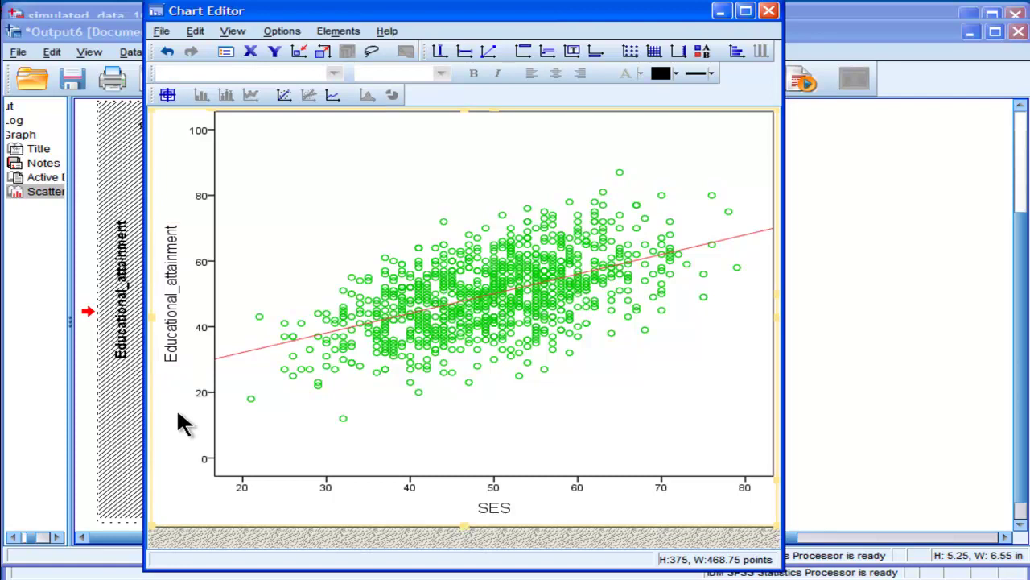
left_click(178, 335)
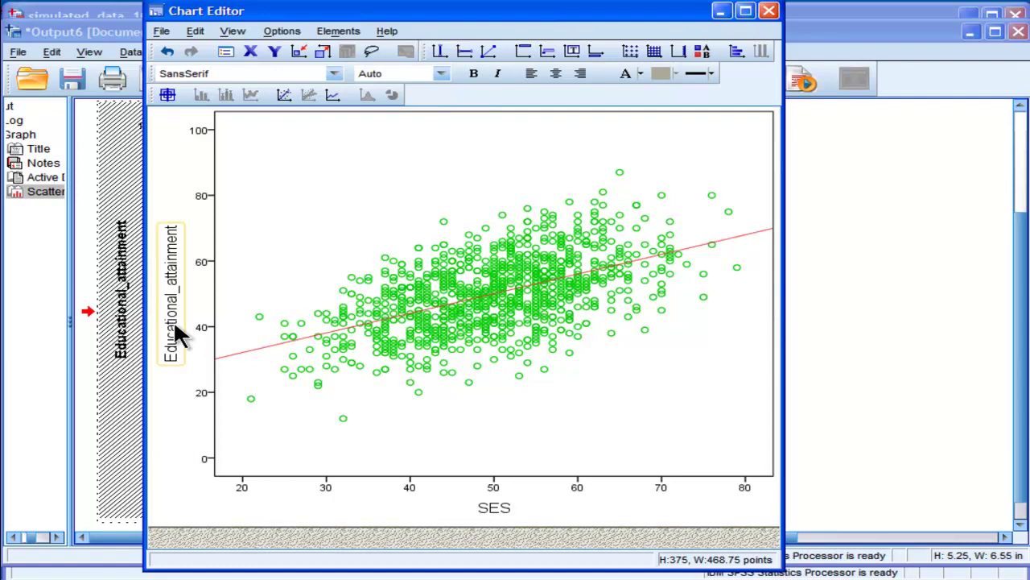
left_click(176, 325)
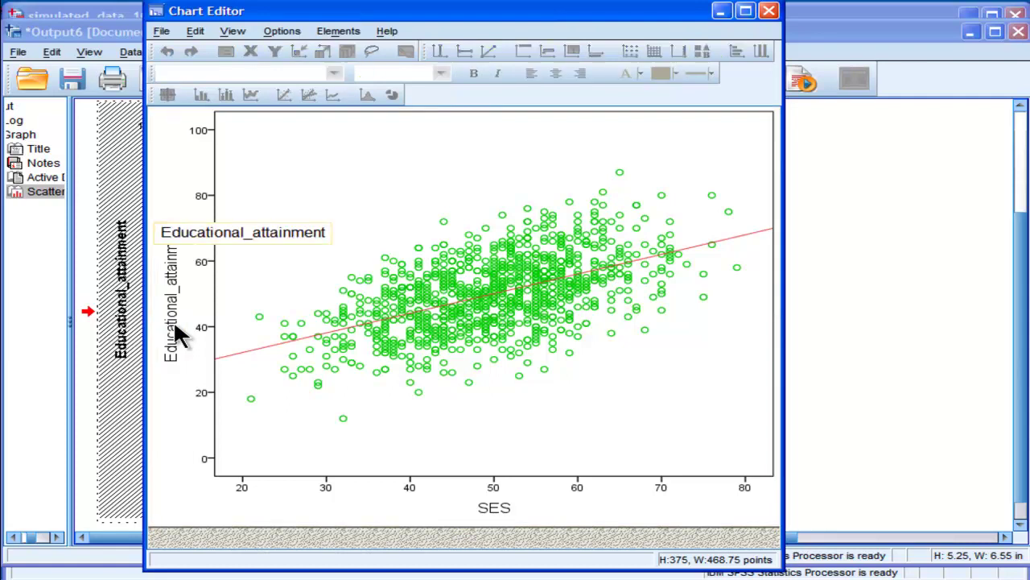
key("Right")
key("Right")
key("Right")
key("Right")
key("Right")
key("shift+Right")
type("A")
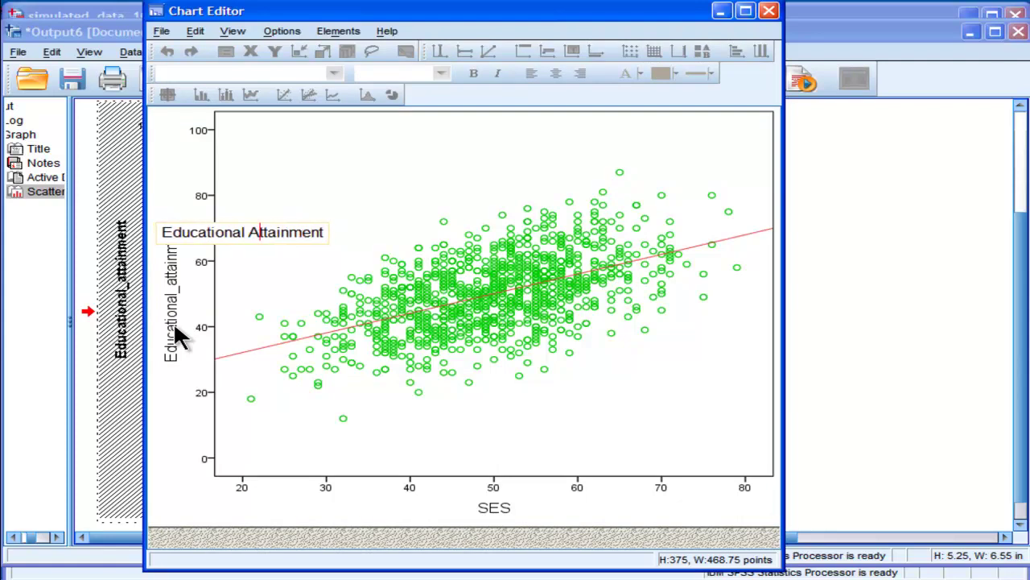
left_click(173, 321)
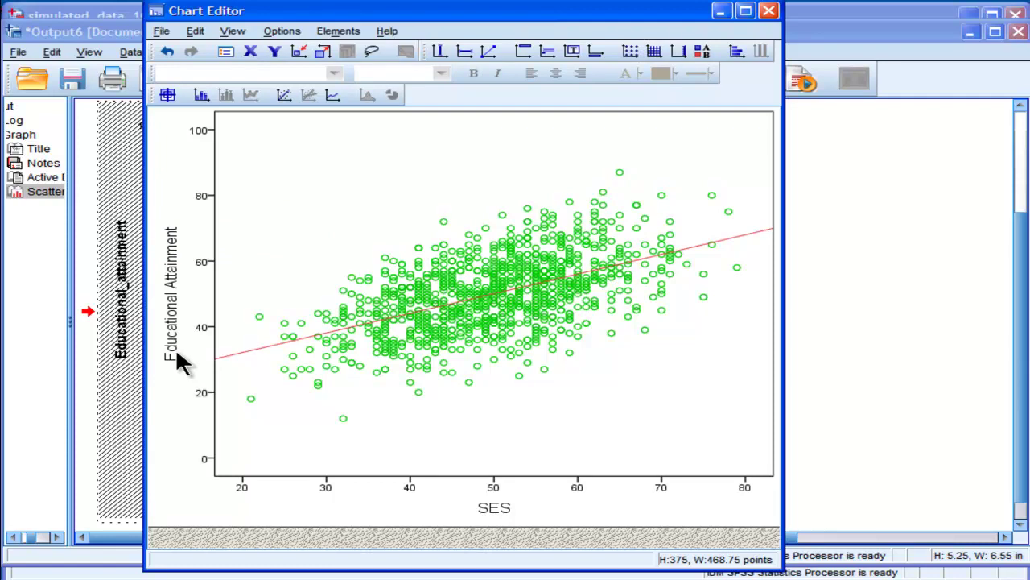
Step: Confirm the y-axis title as 'Educational Attainment' and close Chart Editor
left_click(176, 347)
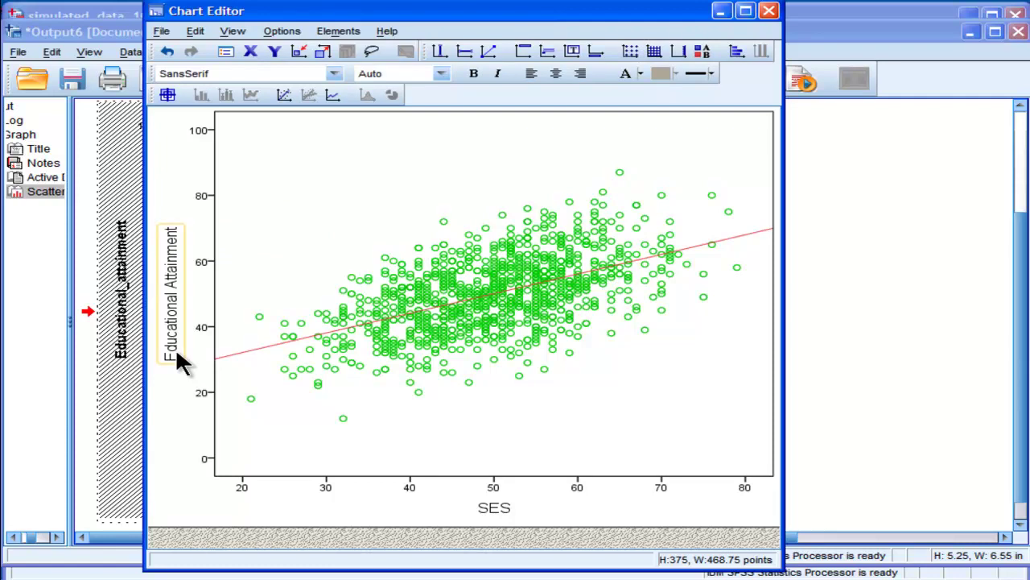
left_click(176, 347)
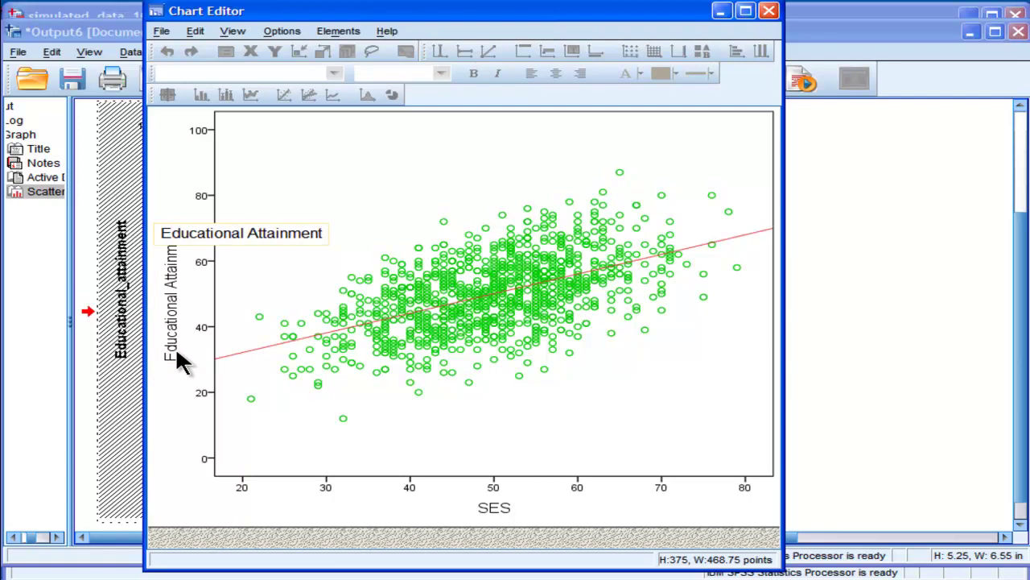
key("Right")
key("Right")
key("Right")
key("Right")
key("Right")
key("Right")
key("Right")
key("Right")
key("Right")
key("Right")
key("Right")
key("Return")
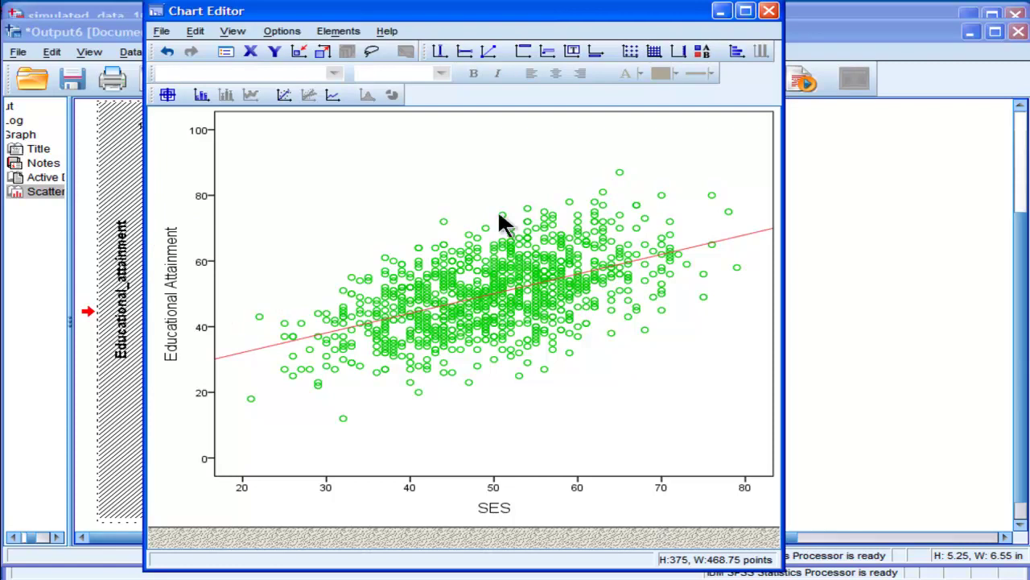
left_click(769, 11)
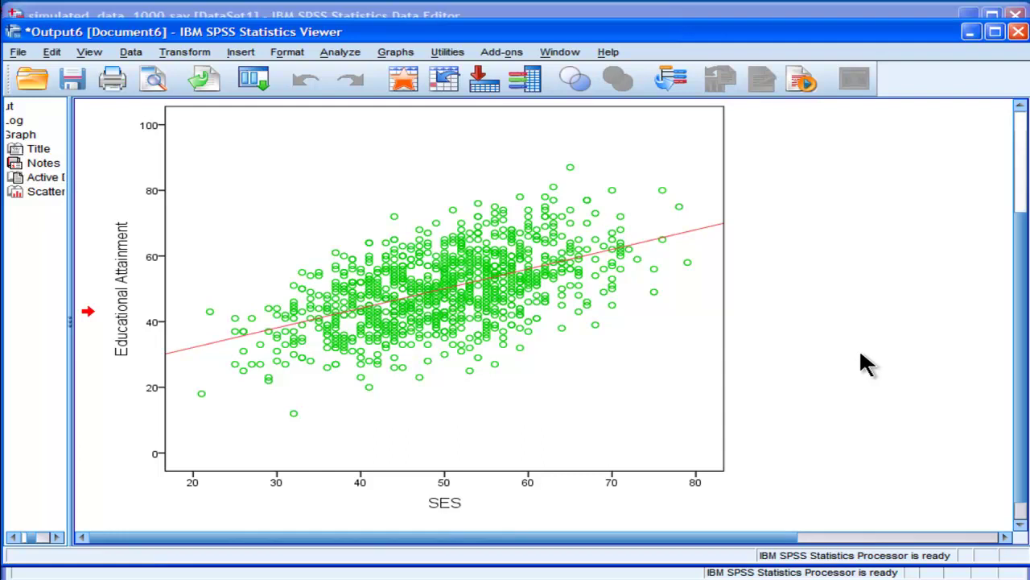
Step: Reopen the scatterplot titled Educational Attainment in Chart Editor
left_click(500, 451)
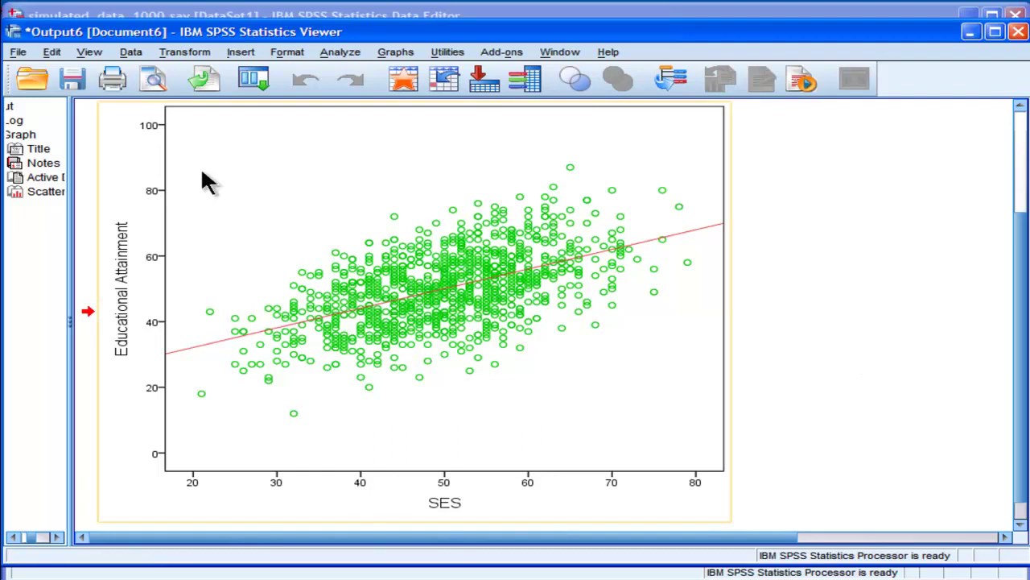
double_click(359, 489)
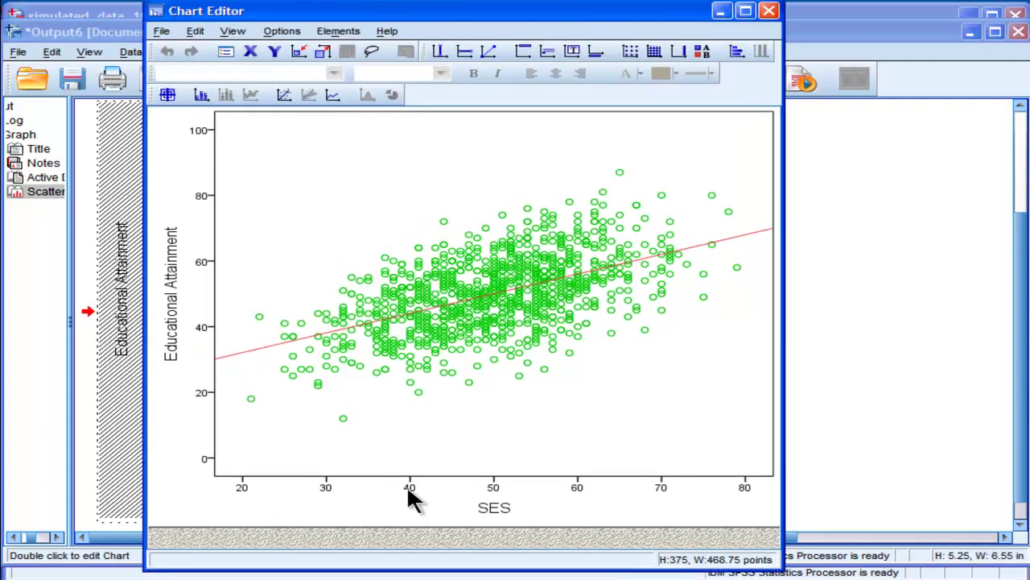
Step: Set the x-axis tick labels (20 to 70) to a preferred size of 12 pt
double_click(410, 492)
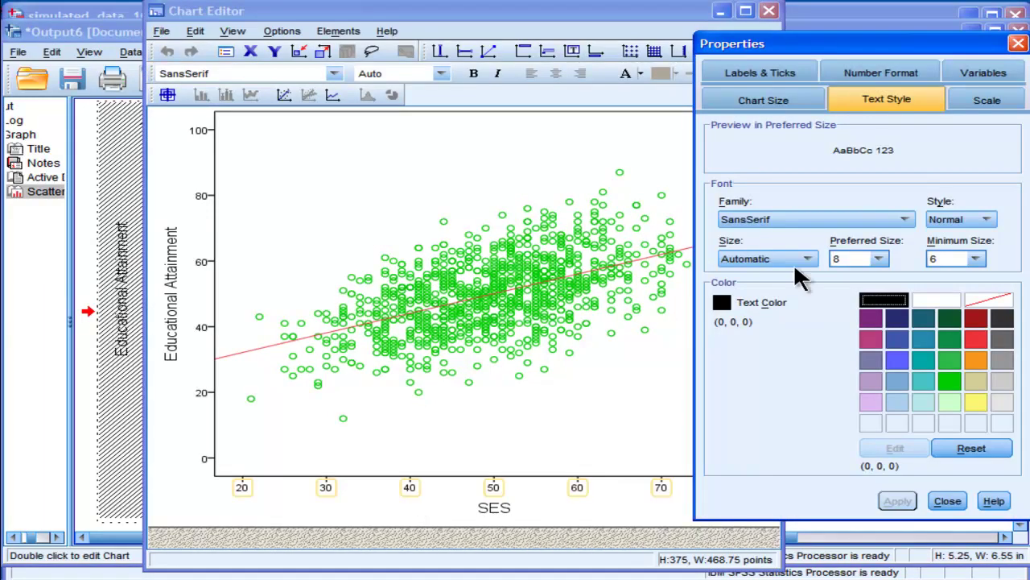
left_click(880, 258)
left_click(854, 330)
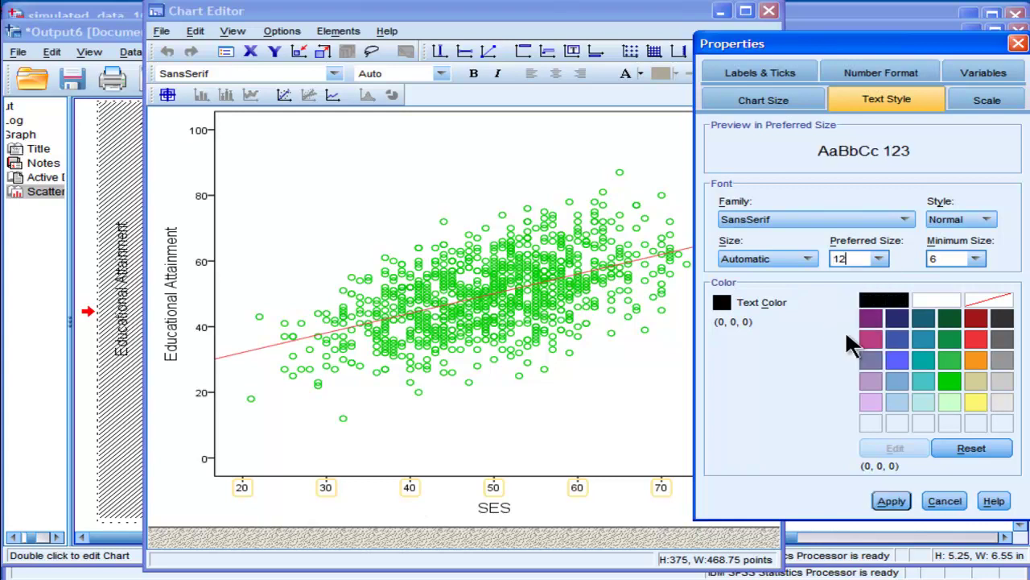
left_click(894, 502)
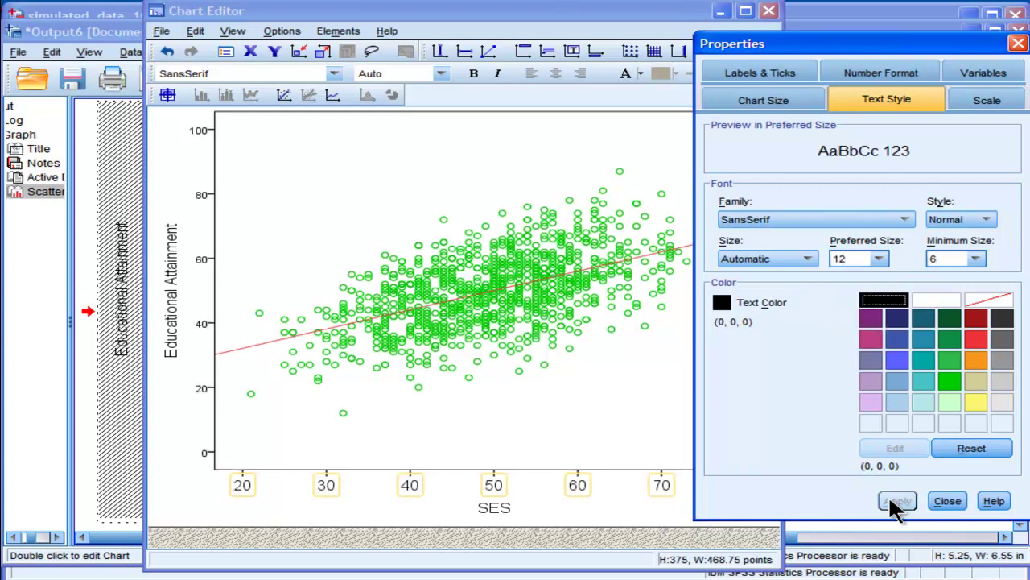